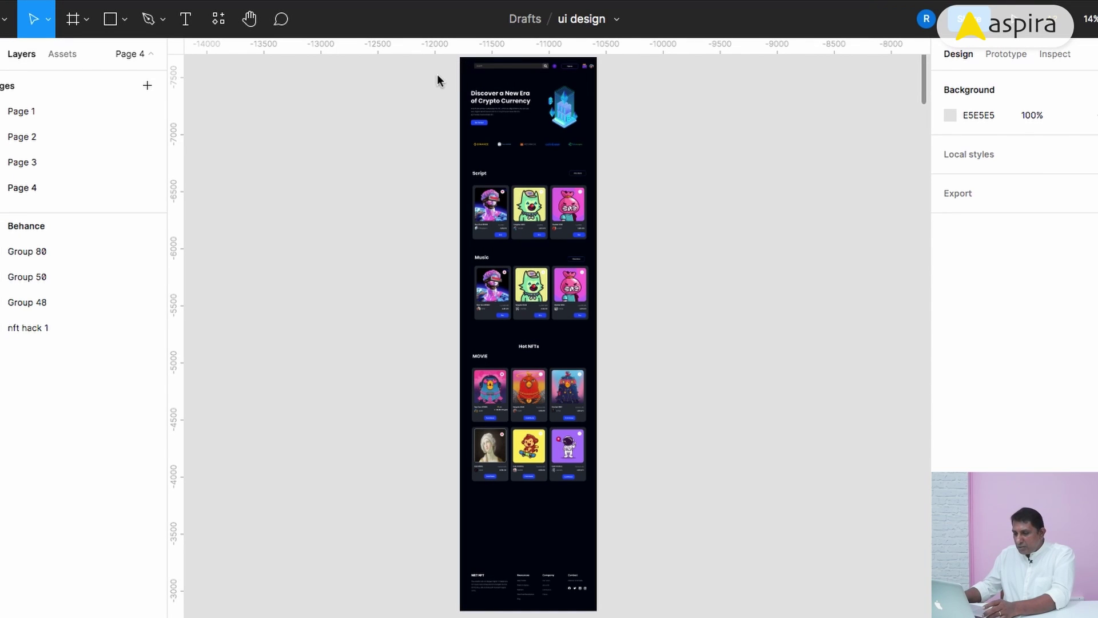
# Zoom into the landing page's hero, then scroll through the Movie, Music and Script sections back to the top.
pyautogui.moveTo(454, 63); pyautogui.dragTo(610, 124)
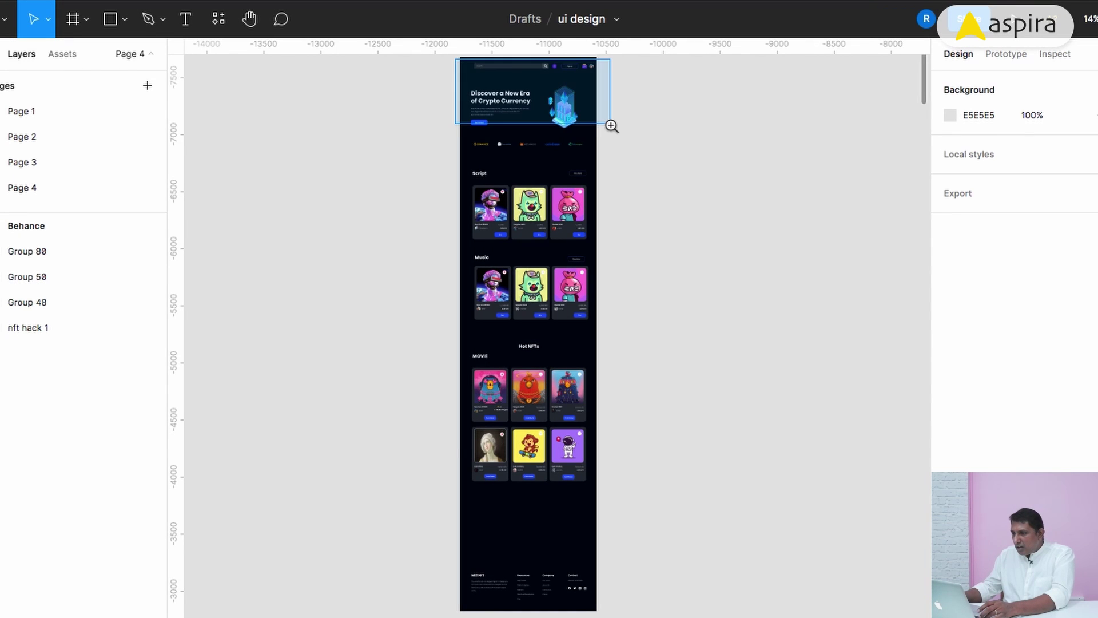
pyautogui.scroll(-15, 925, 98)
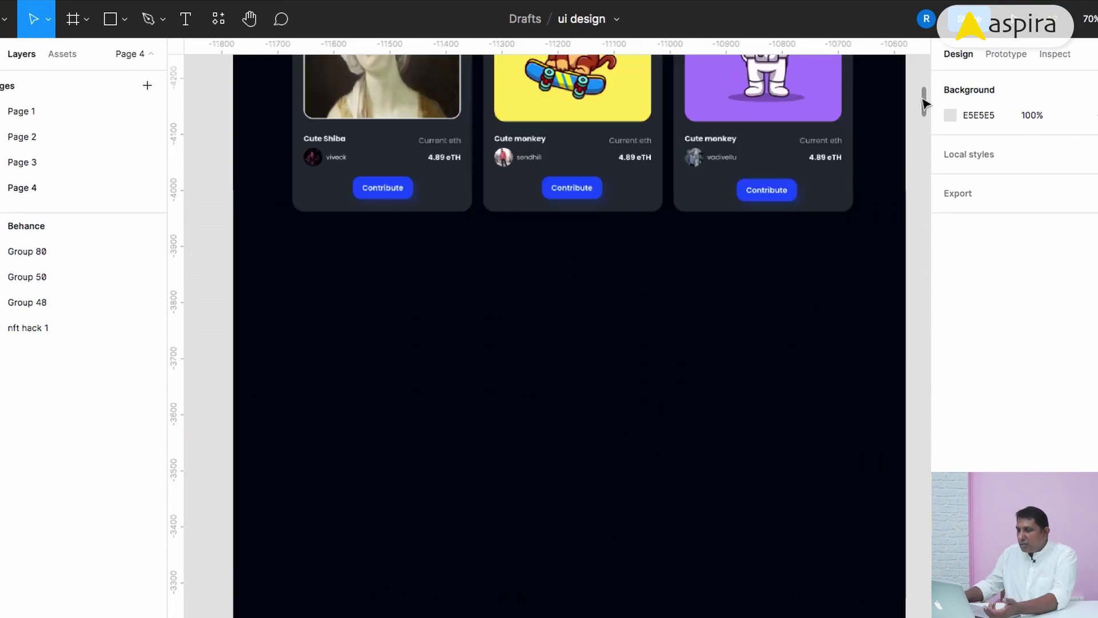
pyautogui.scroll(3, 922, 98)
pyautogui.scroll(10, 923, 94)
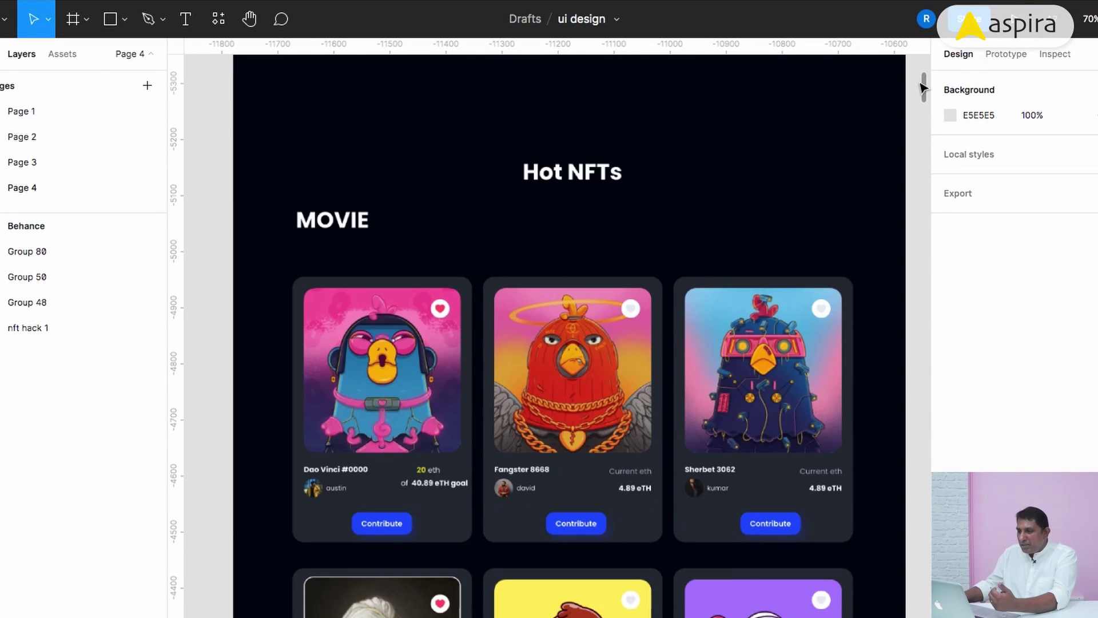
pyautogui.scroll(4, 922, 84)
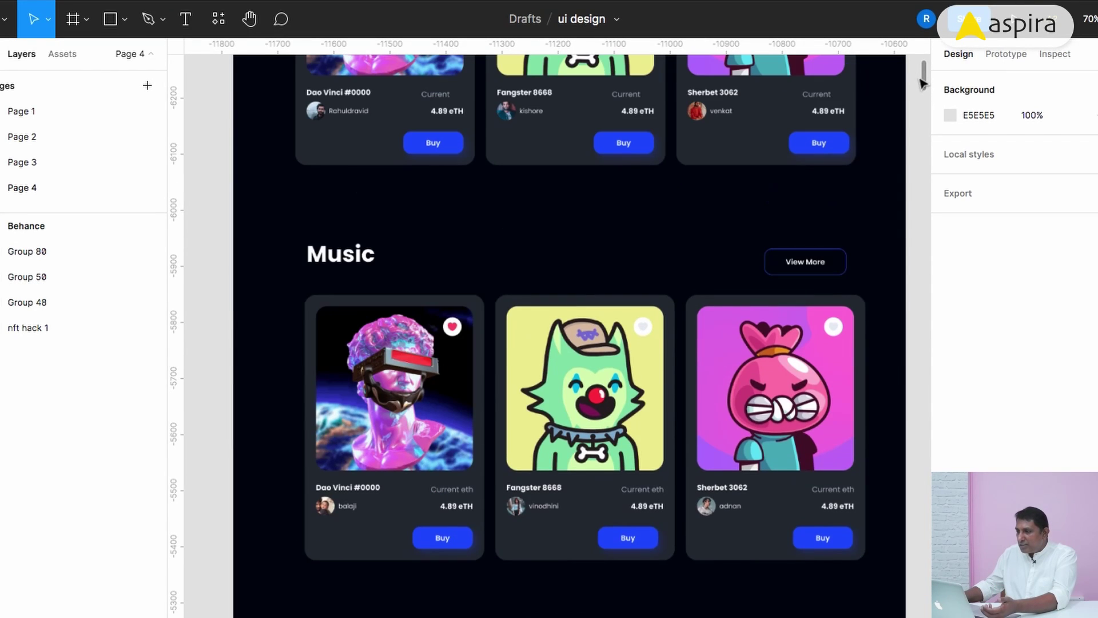
pyautogui.scroll(3, 922, 82)
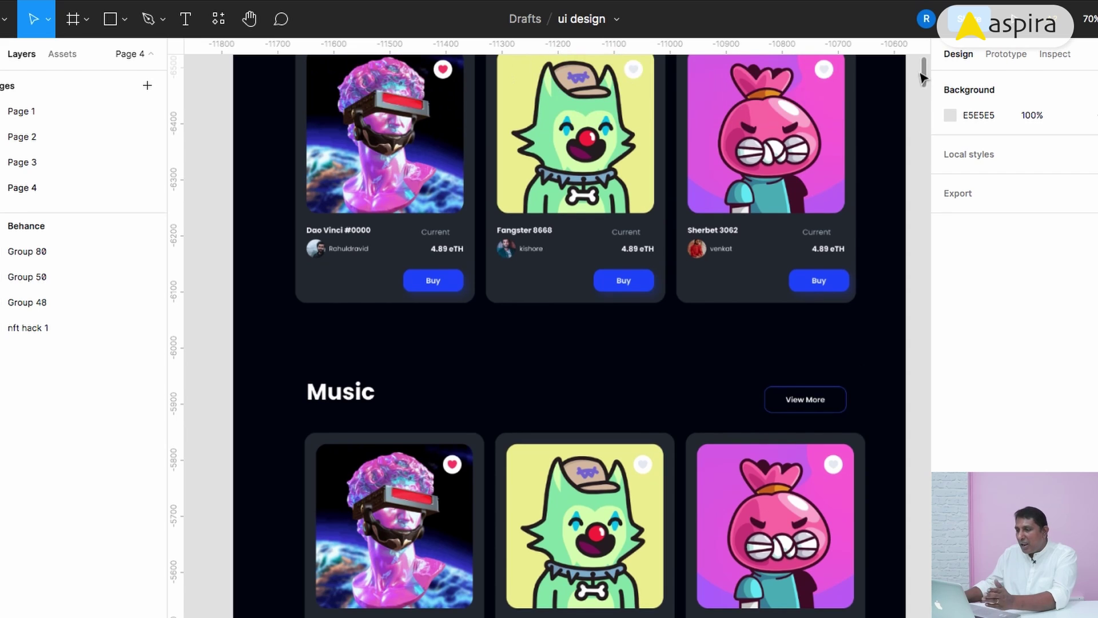
pyautogui.scroll(15, 923, 77)
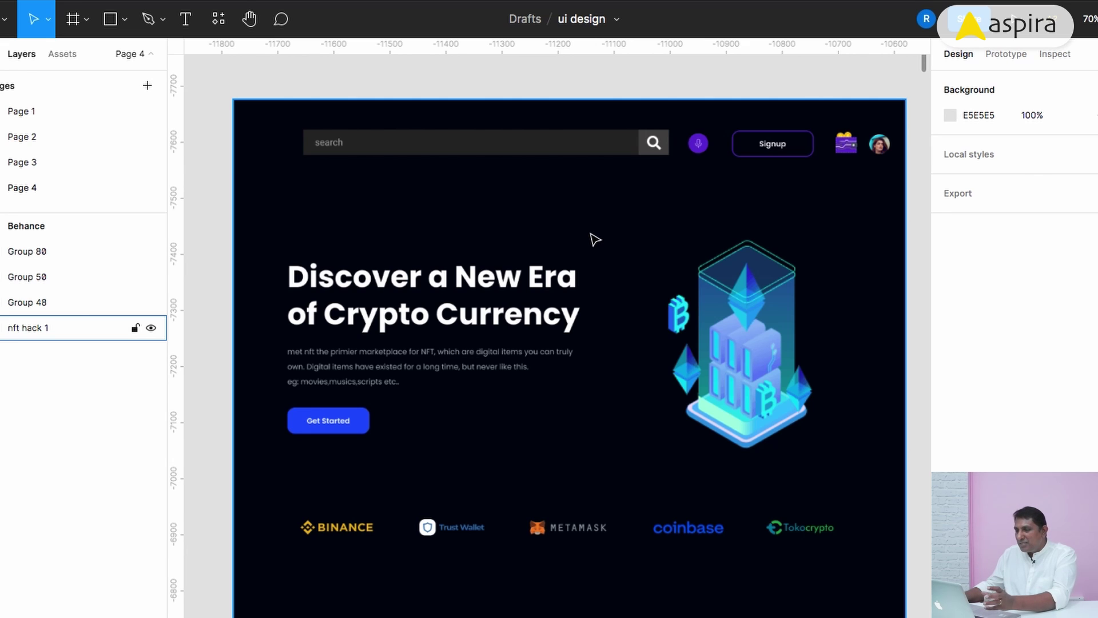
# Create Frame 4 beside the landing page and size it 1440 × 800.
pyautogui.click(589, 240)
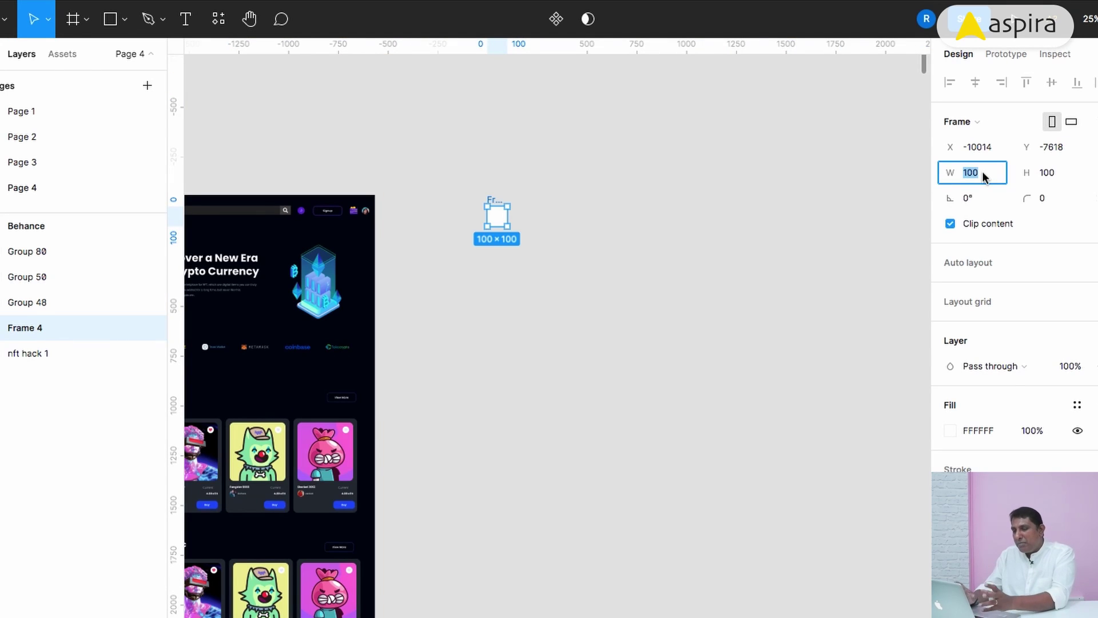
pyautogui.write('1440')
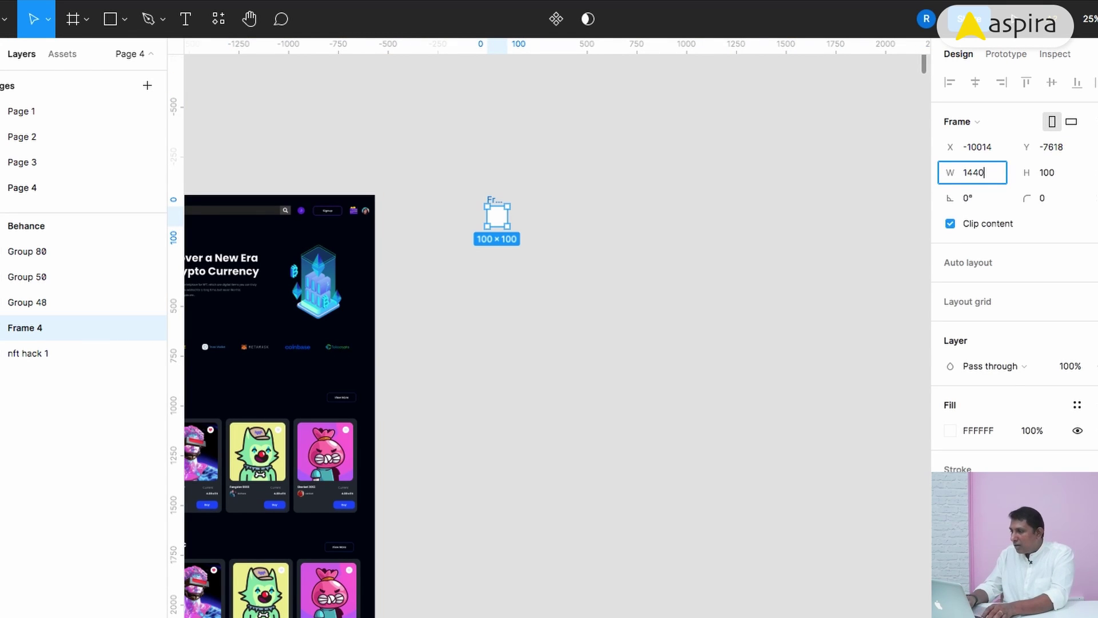
pyautogui.press('Tab')
pyautogui.write('800')
pyautogui.press('Return')
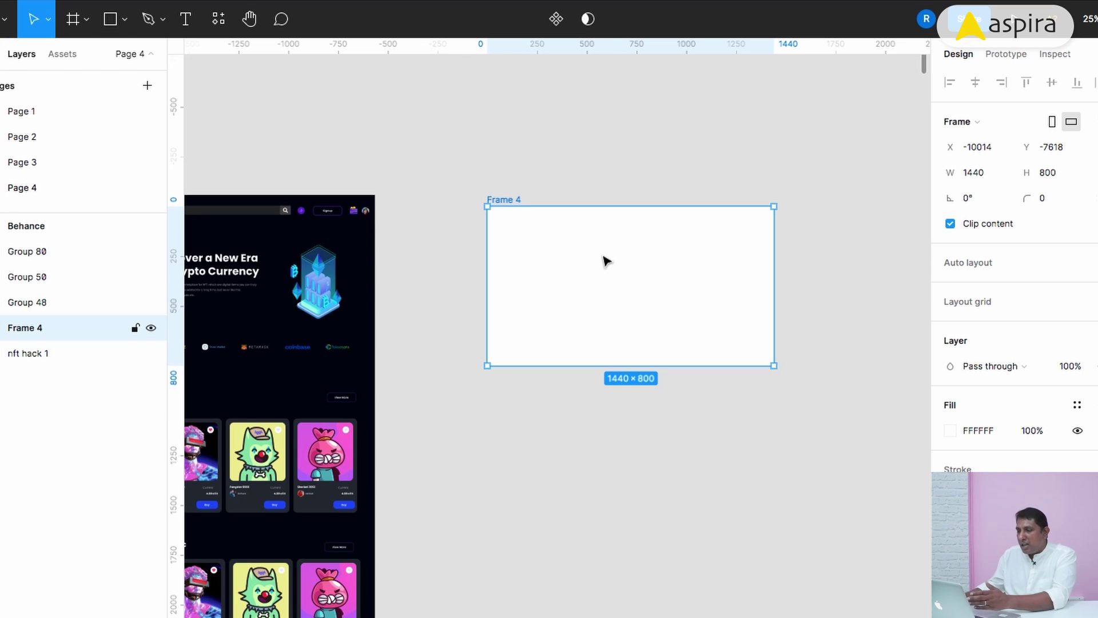
# Duplicate nft hack 1 as nft hack 2 and move it right of Frame 4.
pyautogui.click(295, 241)
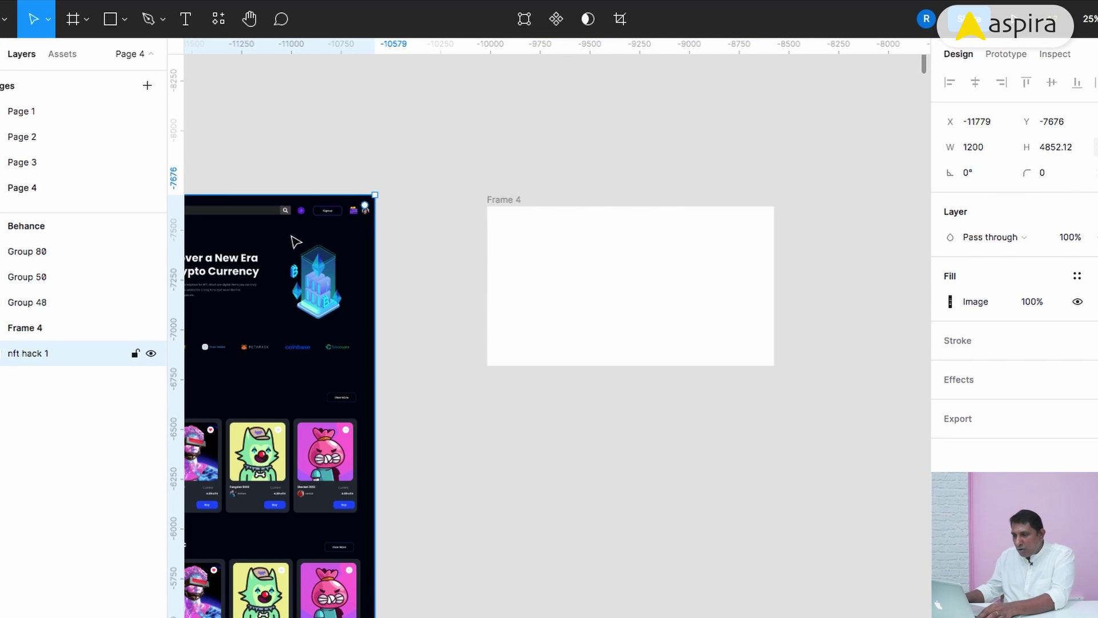
pyautogui.hotkey('ctrl', 'd')
pyautogui.moveTo(272, 233); pyautogui.dragTo(775, 247)
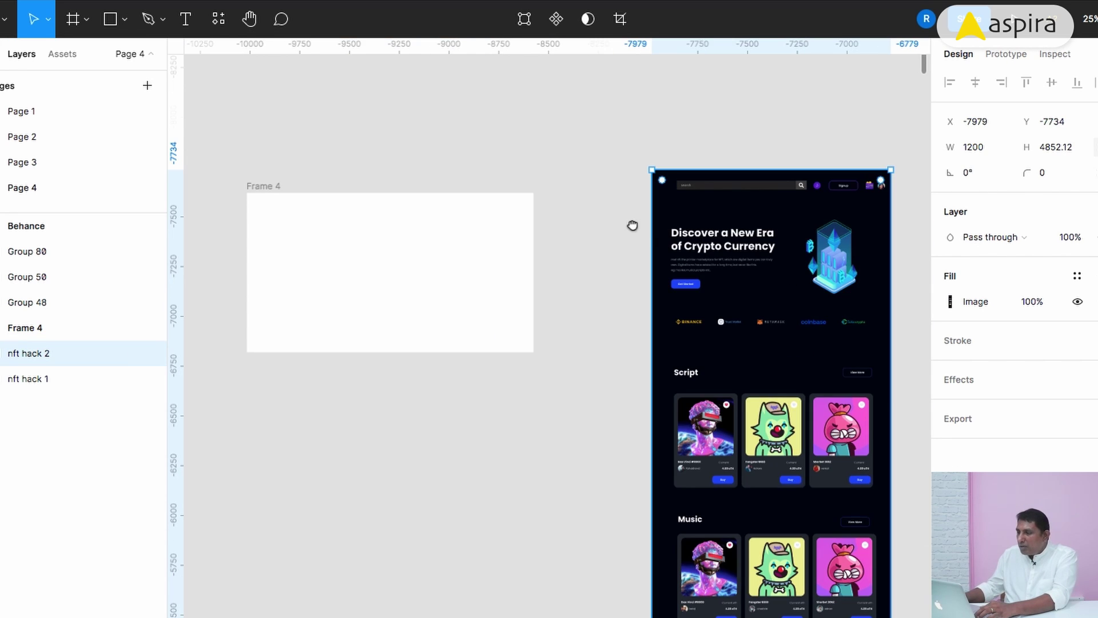
pyautogui.moveTo(632, 226); pyautogui.dragTo(579, 204)
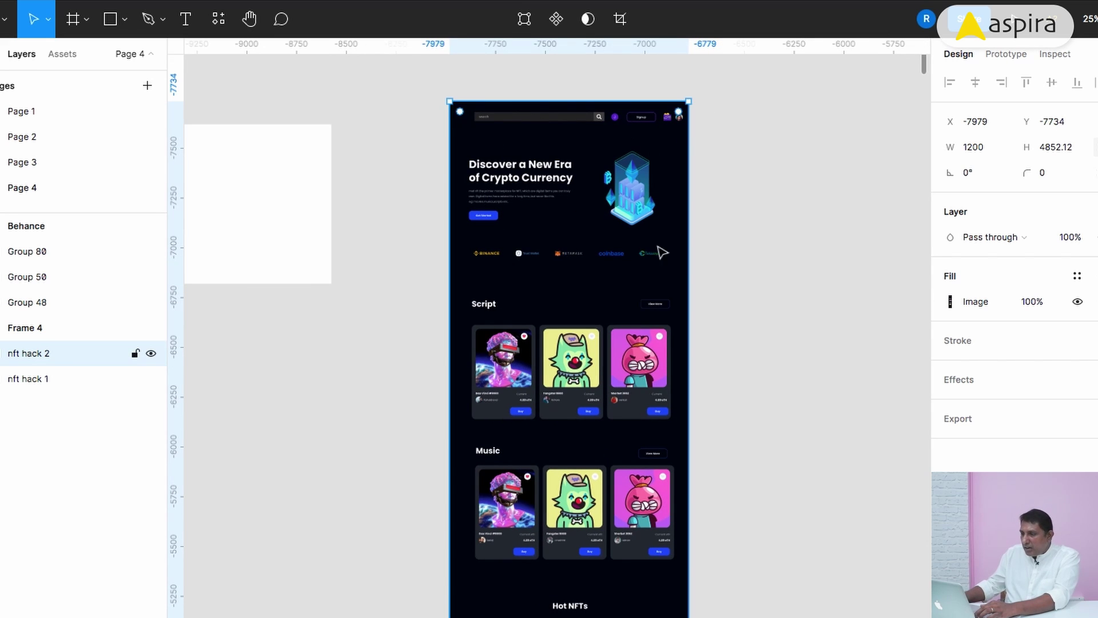
# Switch the nft hack 2 image fill mode to Crop.
pyautogui.click(951, 301)
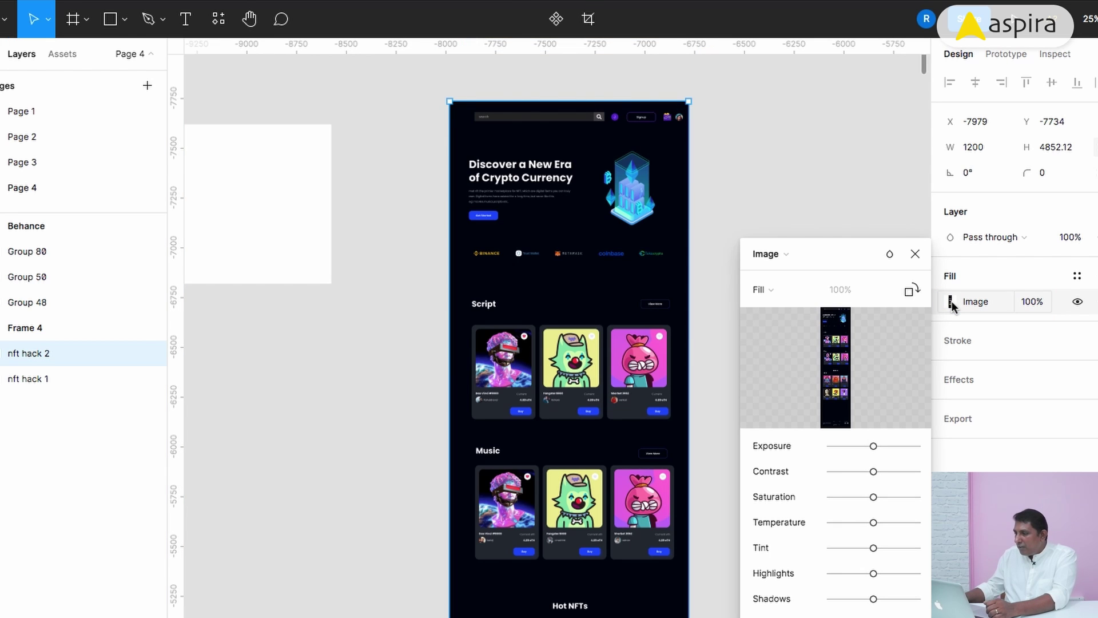
pyautogui.click(785, 290)
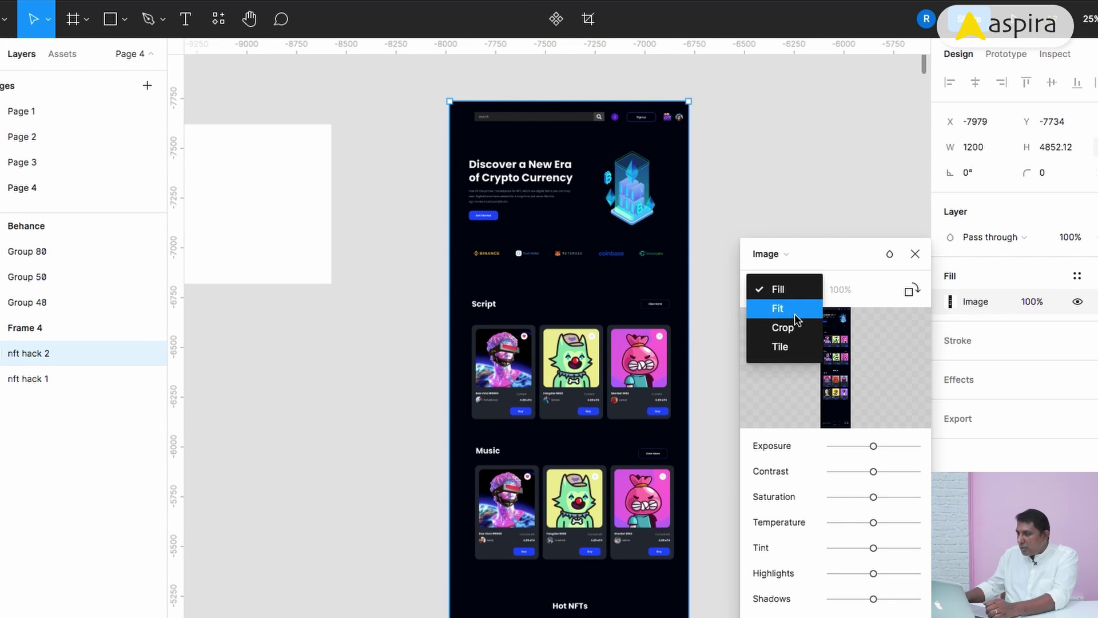
pyautogui.click(795, 332)
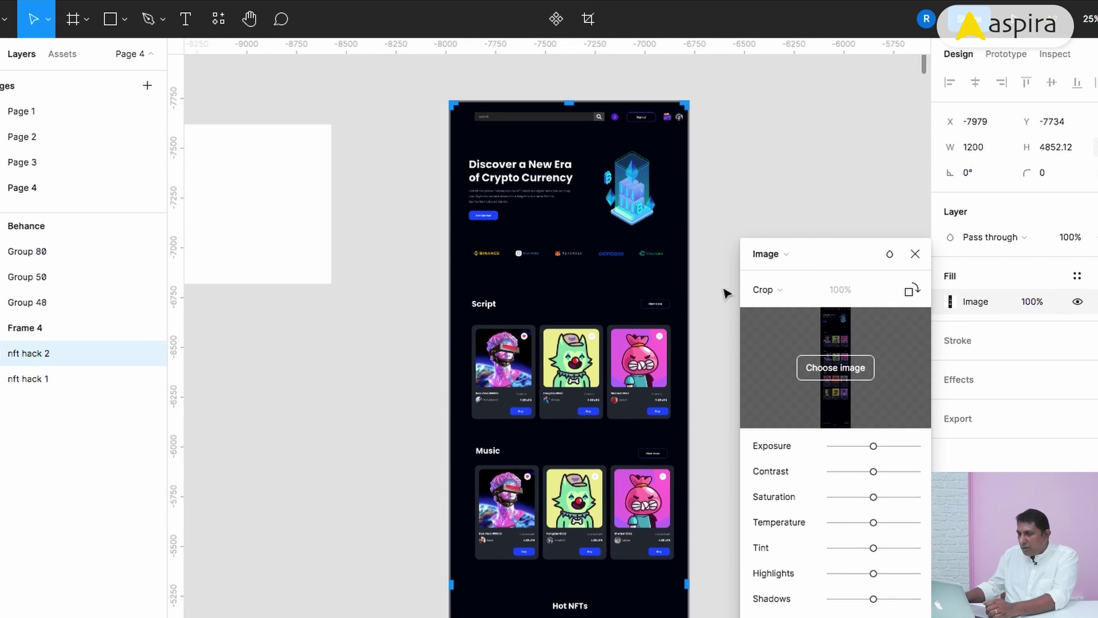
pyautogui.moveTo(580, 412)
pyautogui.mouseDown()
pyautogui.moveTo(580, 615)
pyautogui.moveTo(580, 412)
pyautogui.mouseUp()
pyautogui.scroll(-7, 580, 372)
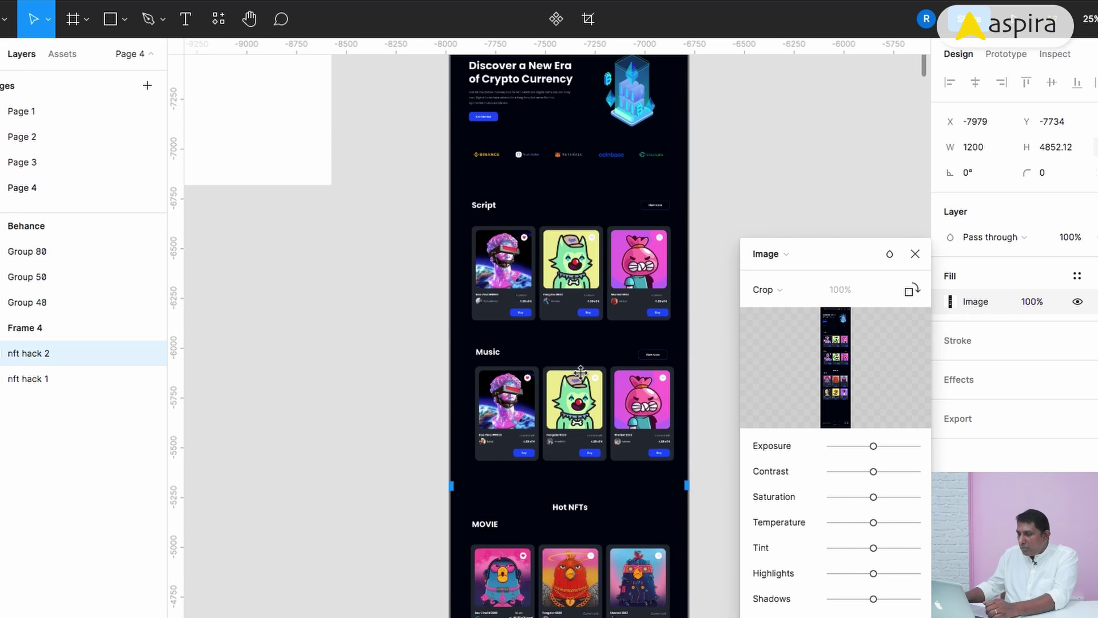
pyautogui.scroll(-4, 580, 372)
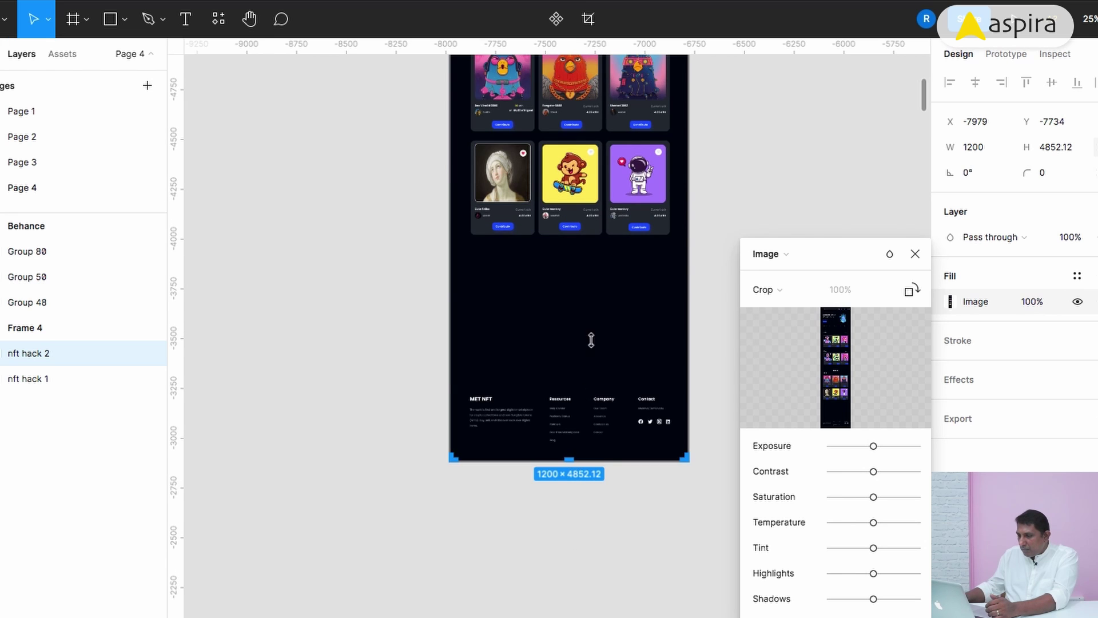
# Pull the bottom crop edge up through 3310 and 1722 to 842 high, leaving only the hero.
pyautogui.moveTo(592, 340); pyautogui.dragTo(577, 151)
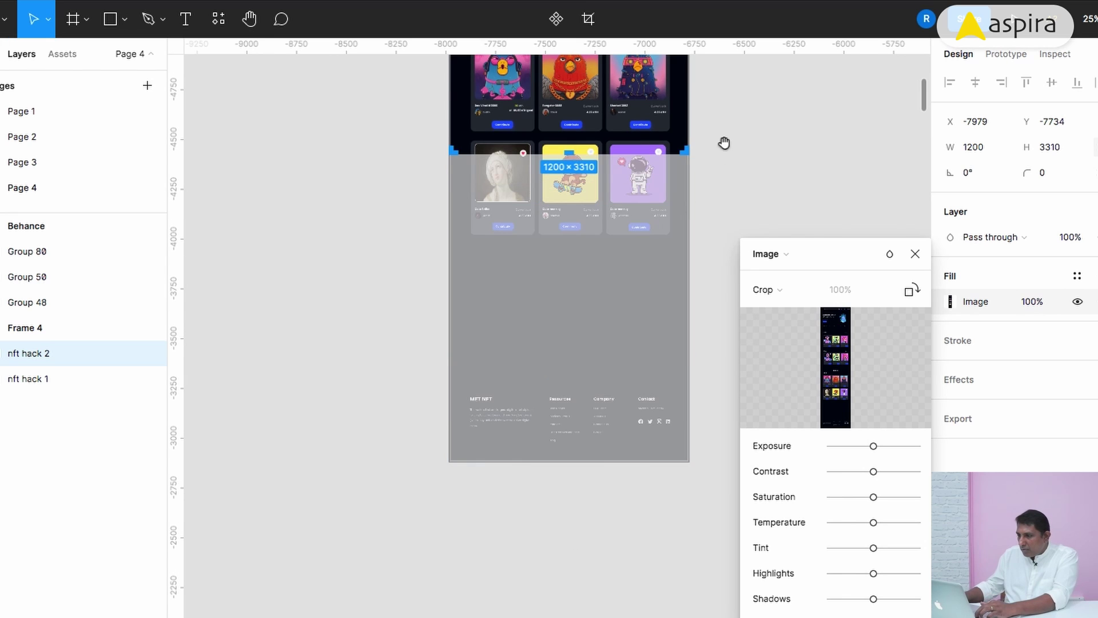
pyautogui.moveTo(724, 143); pyautogui.dragTo(696, 456)
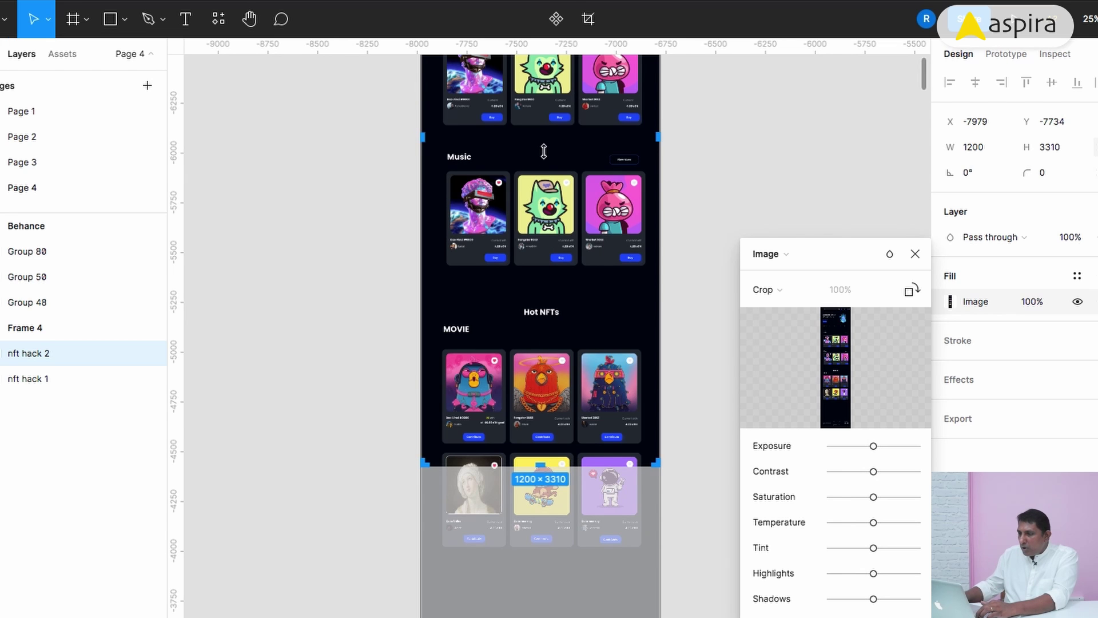
pyautogui.moveTo(544, 151); pyautogui.dragTo(544, 153)
pyautogui.moveTo(695, 291); pyautogui.dragTo(691, 353)
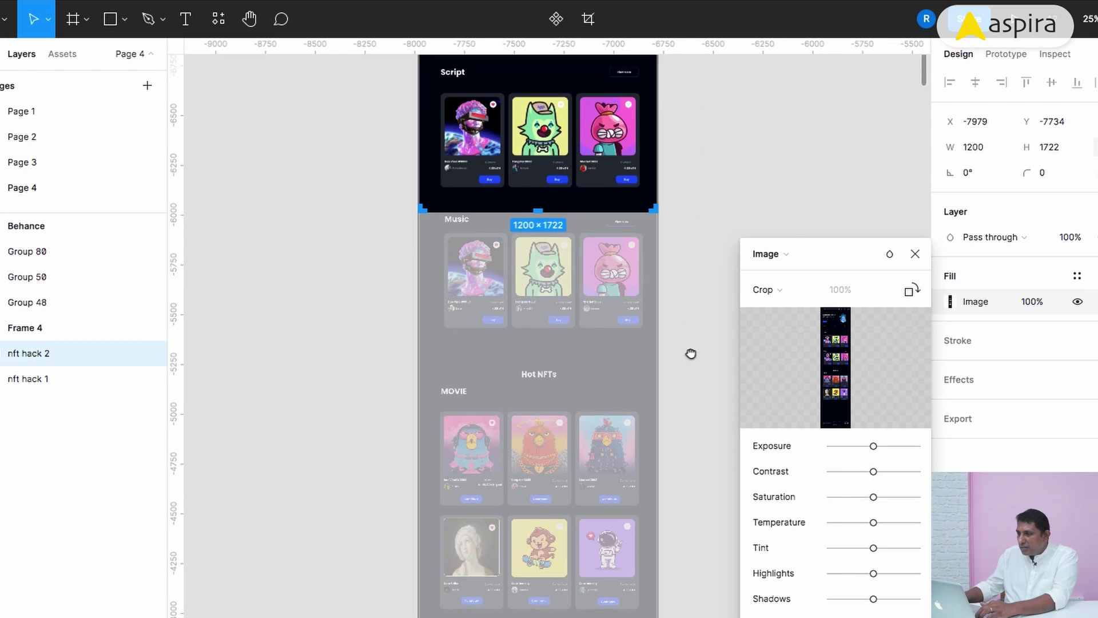
pyautogui.scroll(5, 691, 354)
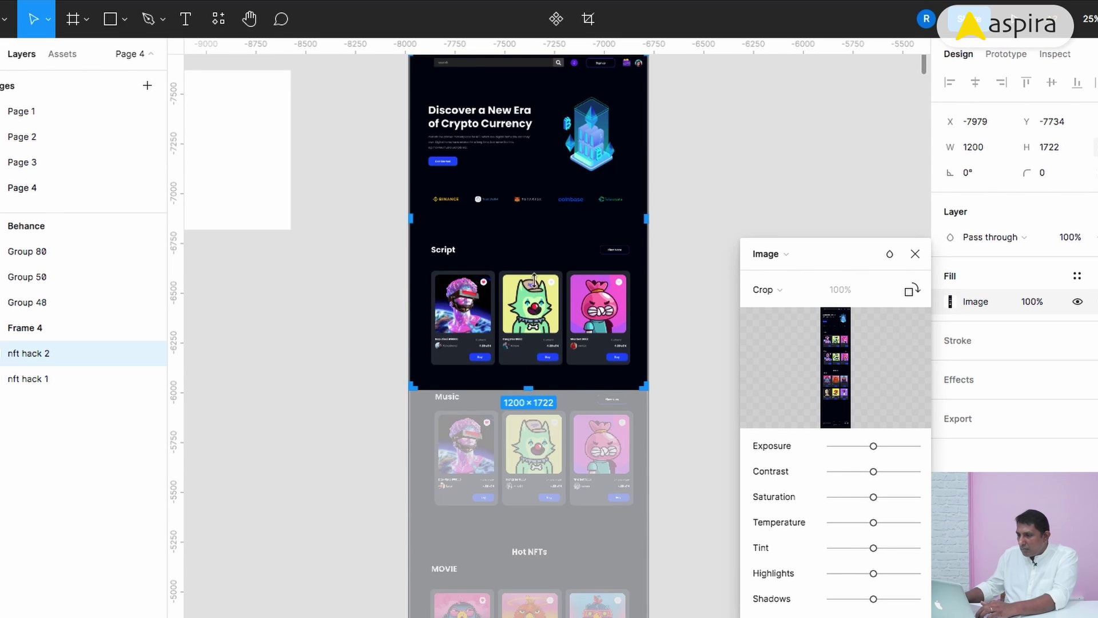
pyautogui.moveTo(534, 279); pyautogui.dragTo(538, 212)
pyautogui.moveTo(676, 171); pyautogui.dragTo(621, 217)
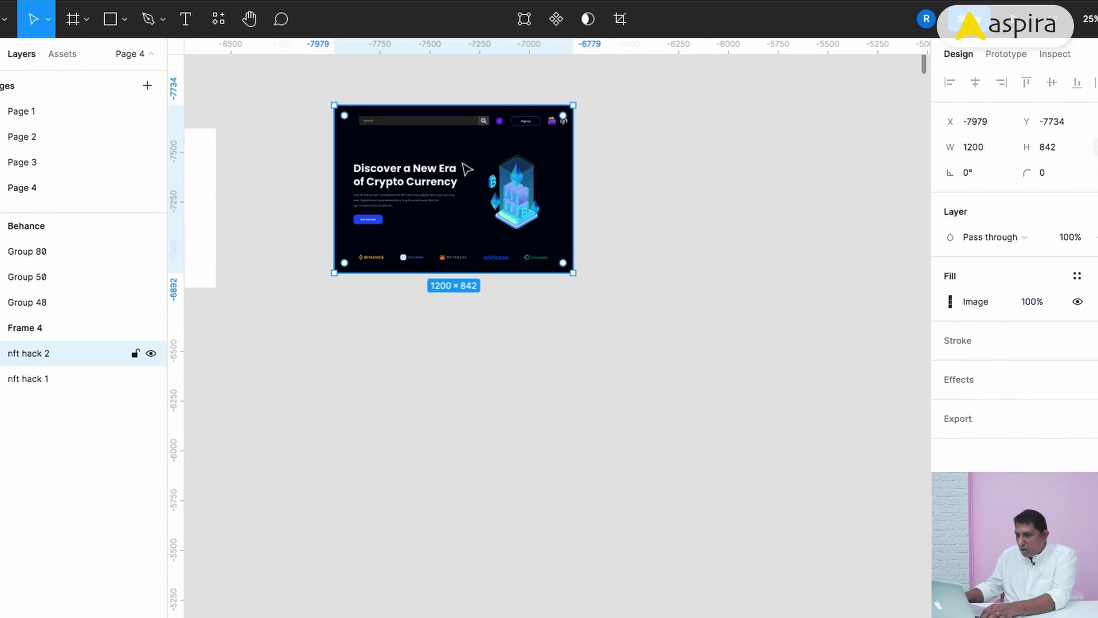
# Duplicate the cropped hero image as nft hack 3 and move it to the right.
pyautogui.hotkey('ctrl', 'd')
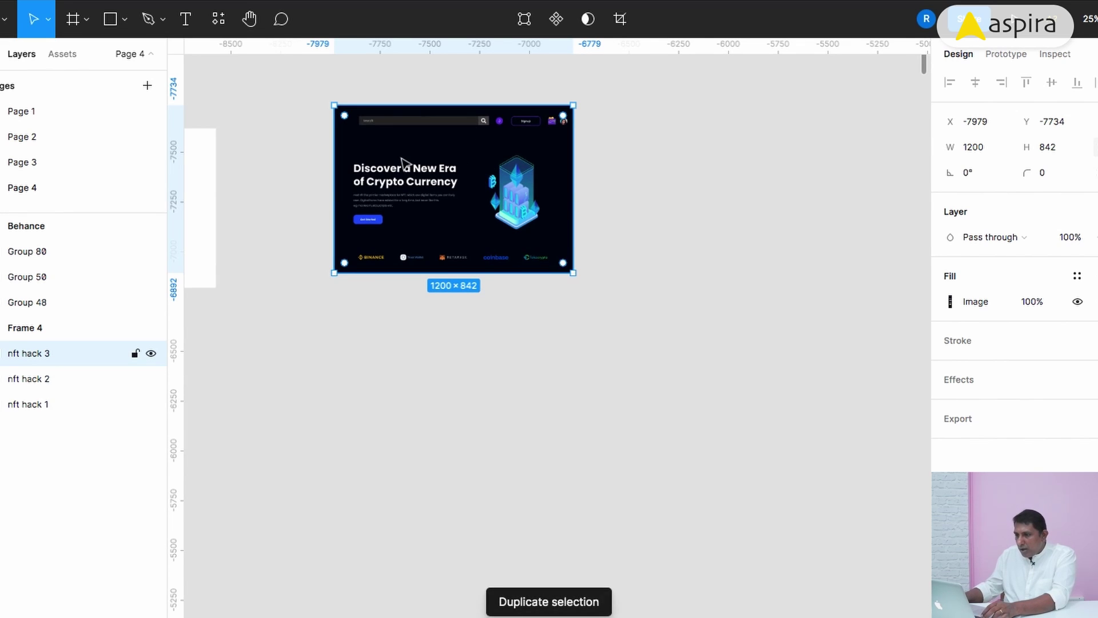
pyautogui.moveTo(402, 162); pyautogui.dragTo(696, 154)
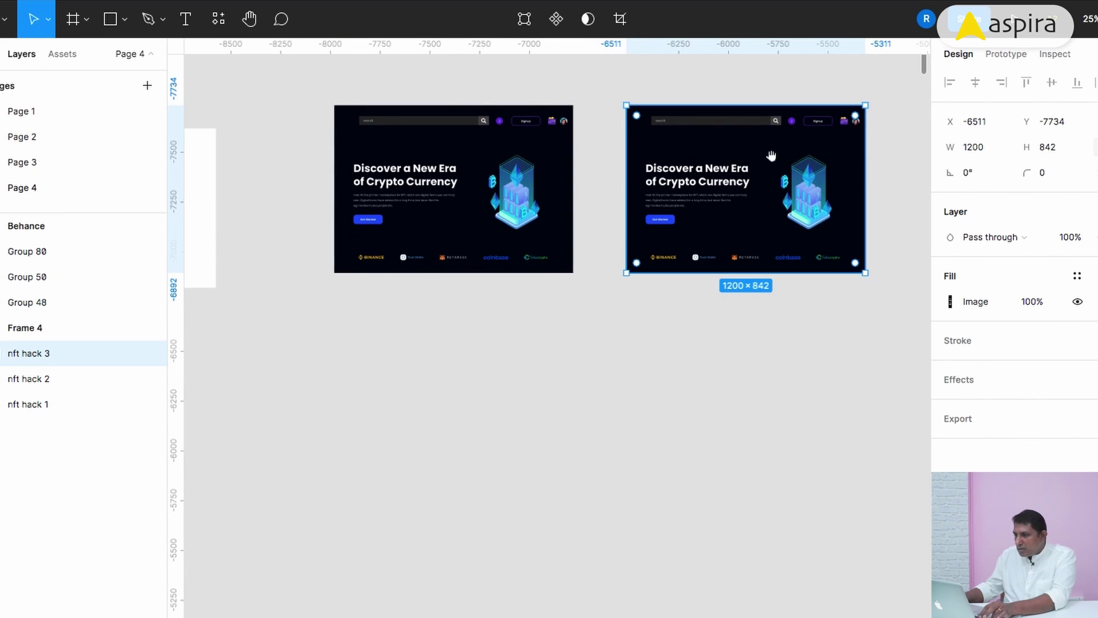
pyautogui.hscroll(5, 589, 161)
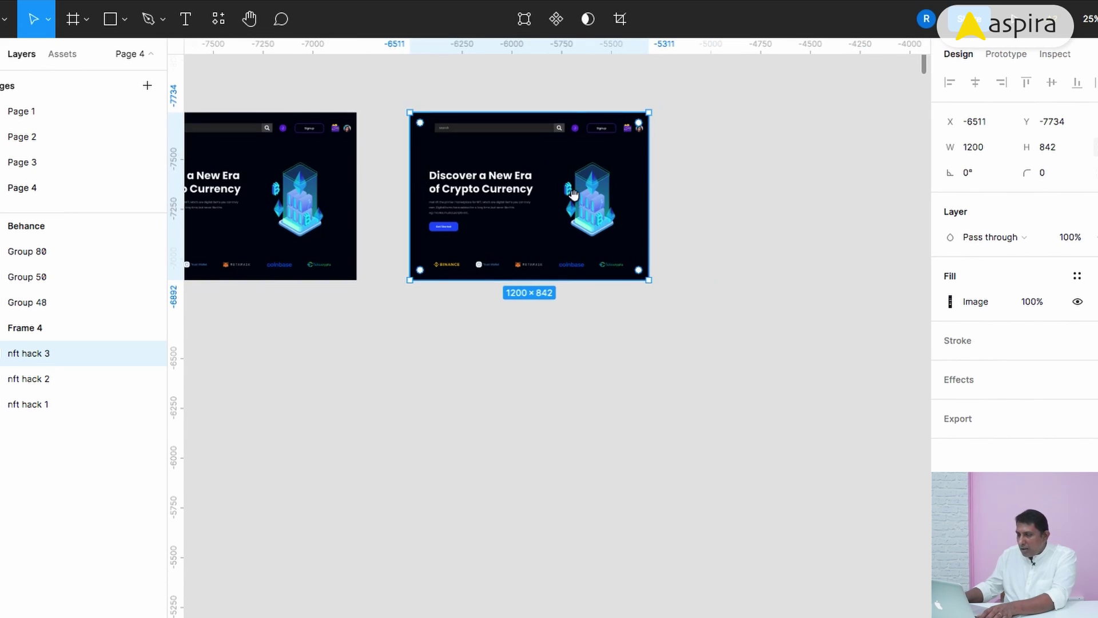
# Crop nft hack 3 to the Hot NFTs MOVIE section with both card rows, 1200 × 1342.
pyautogui.doubleClick(538, 168)
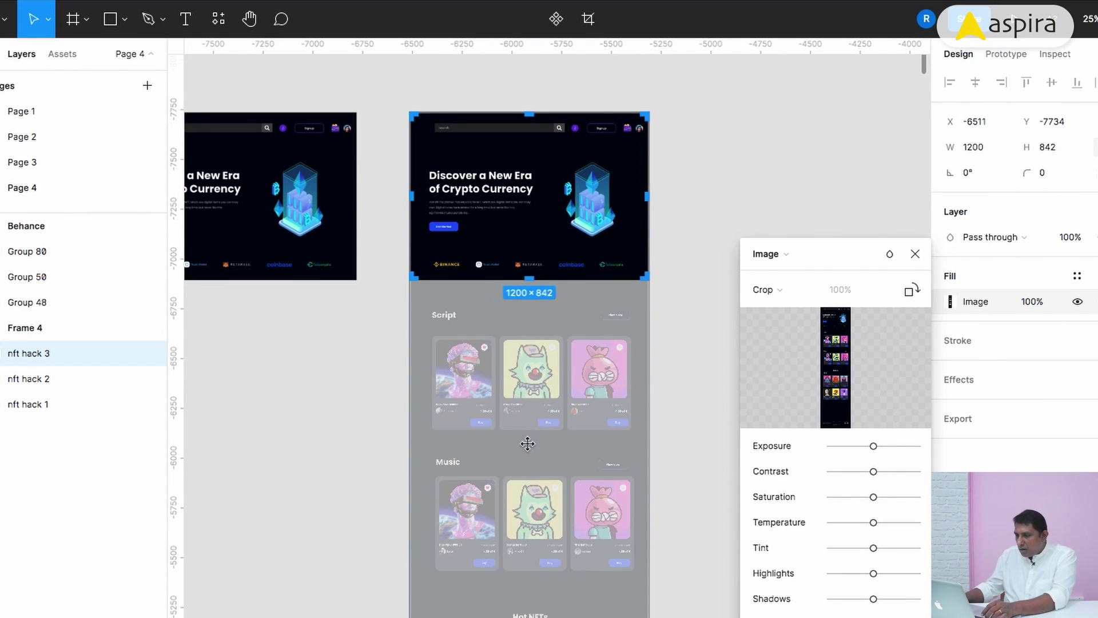
pyautogui.moveTo(527, 428); pyautogui.dragTo(536, 253)
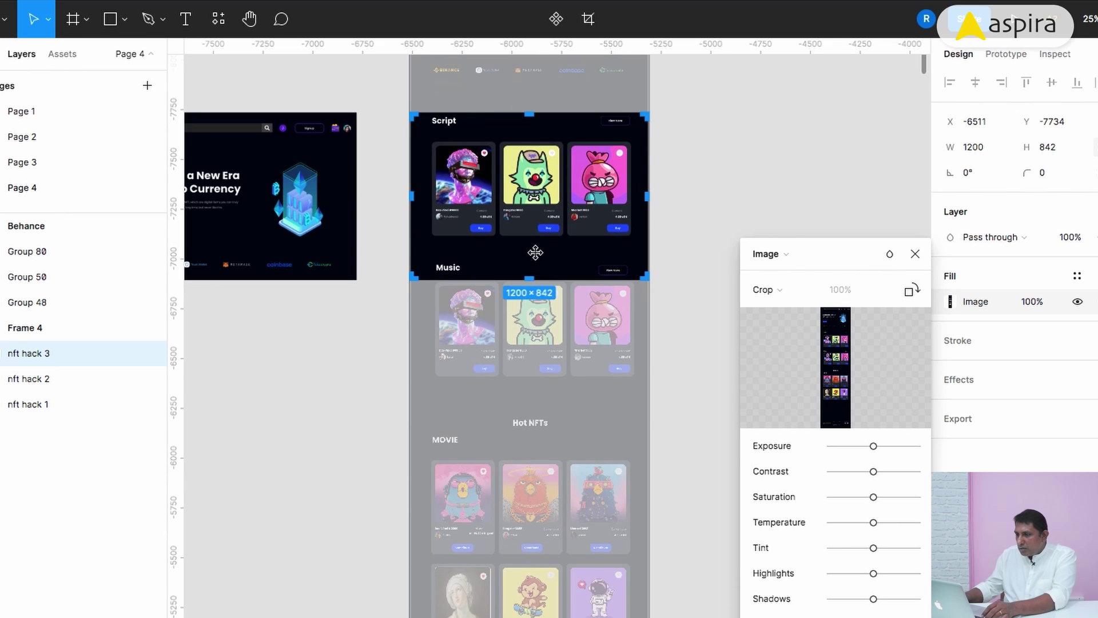
pyautogui.moveTo(548, 465); pyautogui.dragTo(551, 287)
pyautogui.moveTo(556, 434); pyautogui.dragTo(552, 345)
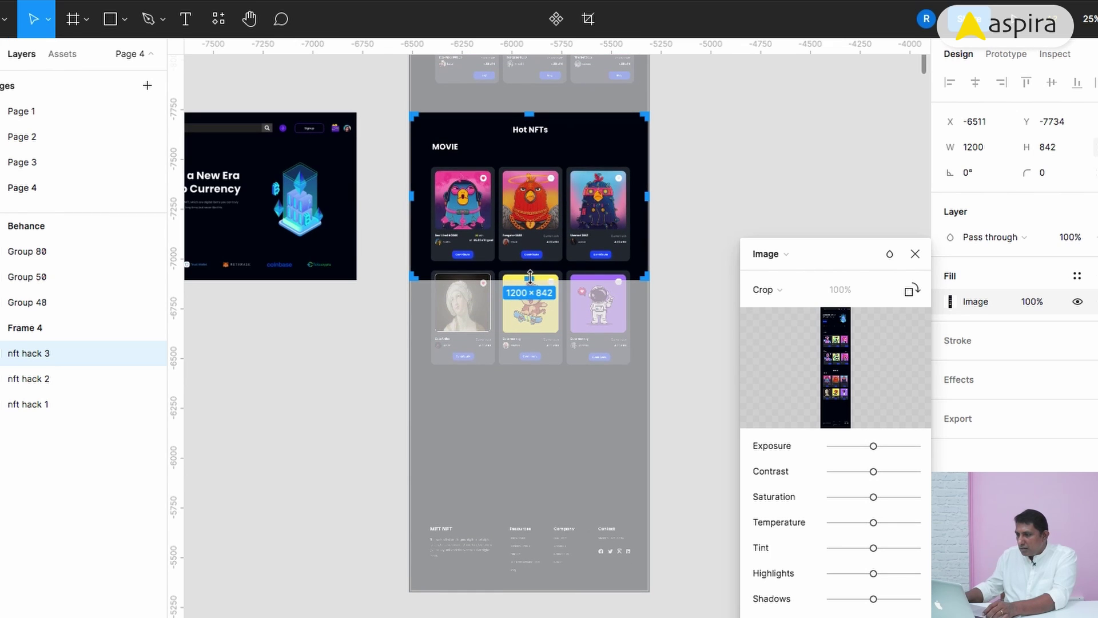
pyautogui.moveTo(533, 306); pyautogui.dragTo(534, 379)
pyautogui.press('Return')
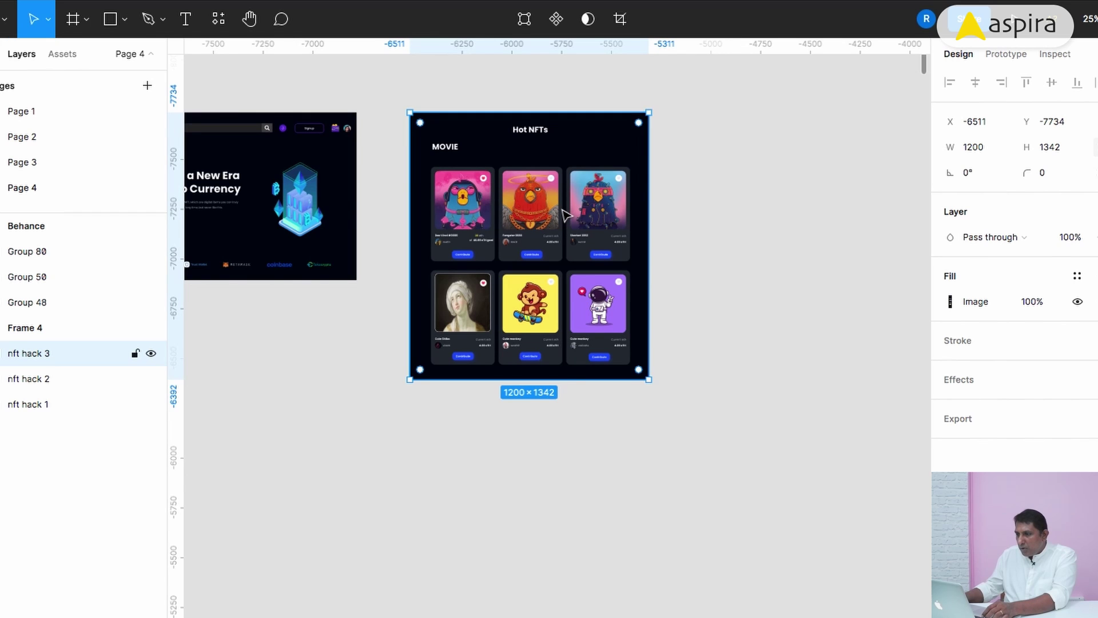
# Duplicate the Hot NFTs crop as nft hack 4 and crop it to the Script row, 1200 × 718.
pyautogui.hotkey('ctrl', 'd')
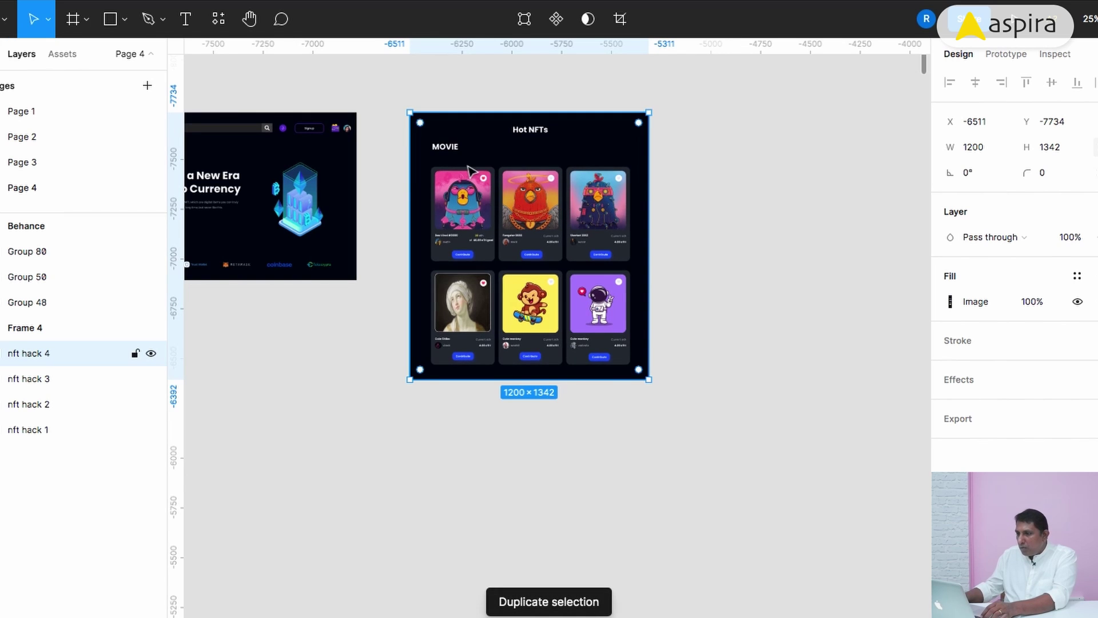
pyautogui.moveTo(468, 165); pyautogui.dragTo(589, 173)
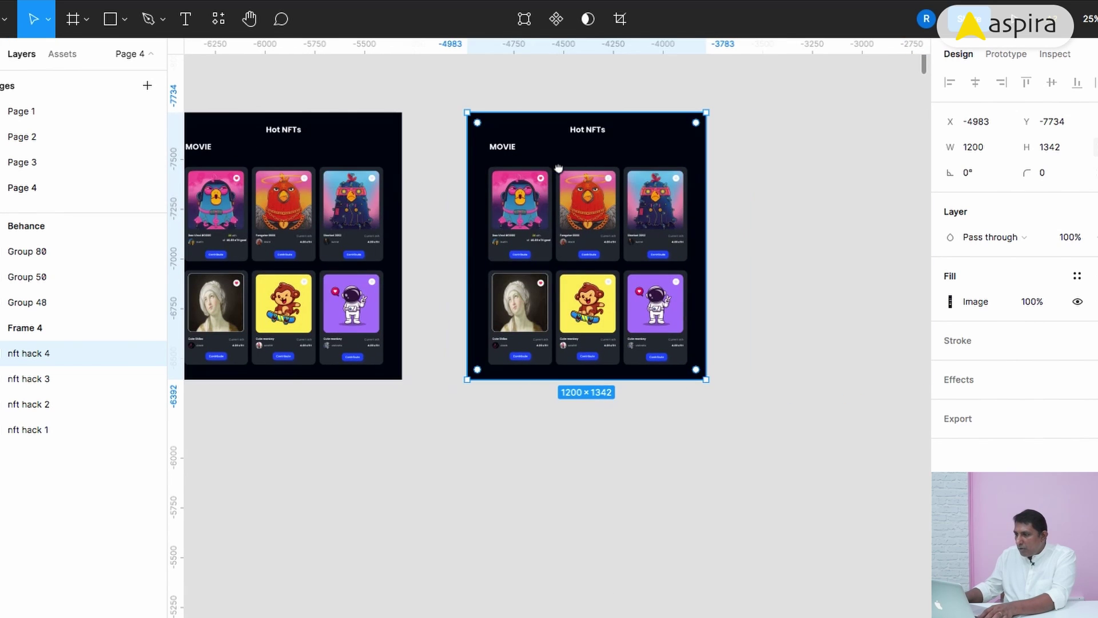
pyautogui.doubleClick(589, 173)
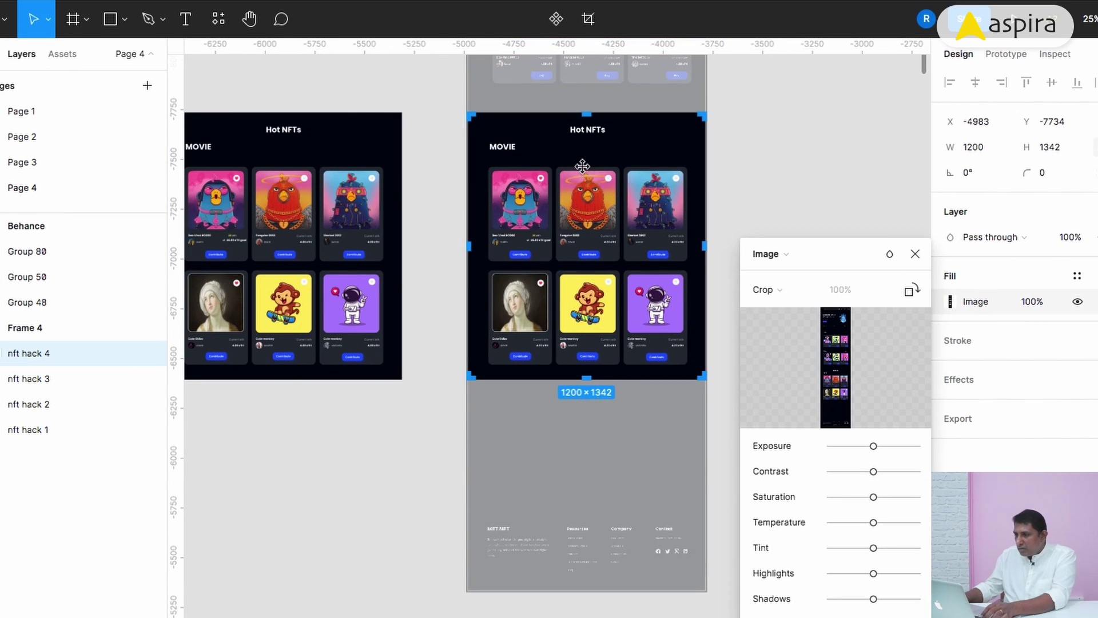
pyautogui.moveTo(583, 166); pyautogui.dragTo(588, 331)
pyautogui.moveTo(588, 189); pyautogui.dragTo(595, 323)
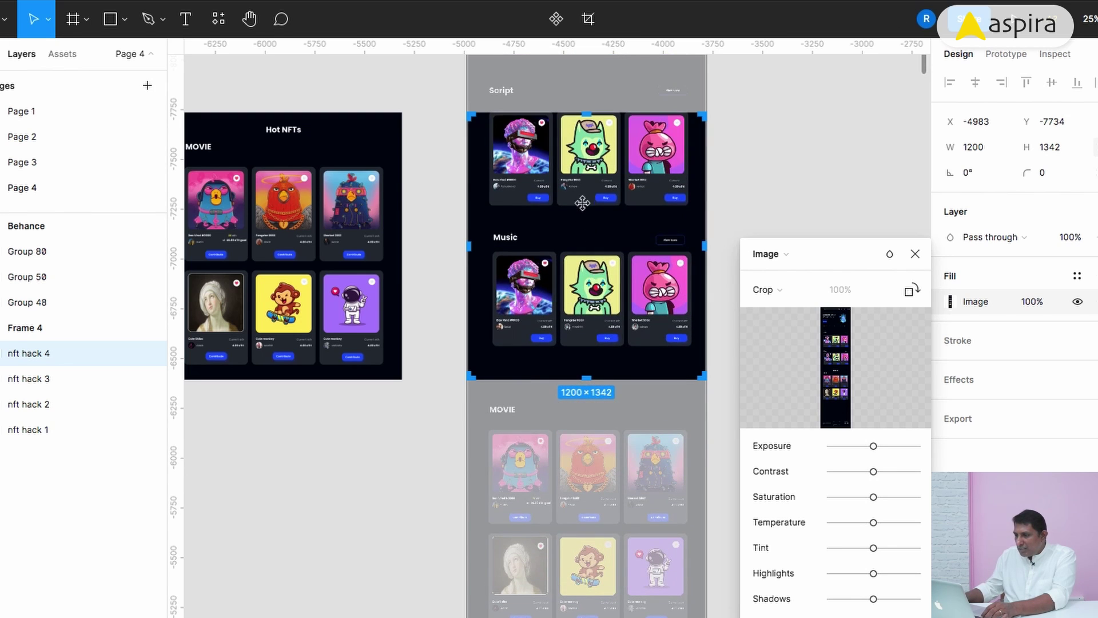
pyautogui.moveTo(582, 212); pyautogui.dragTo(586, 235)
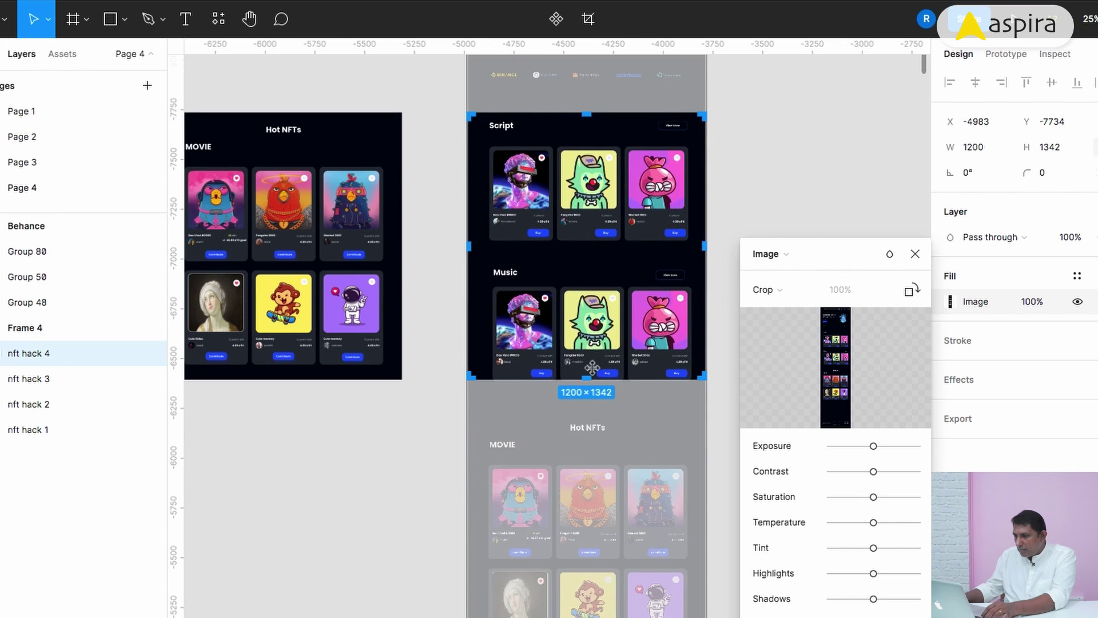
pyautogui.moveTo(590, 298); pyautogui.dragTo(597, 254)
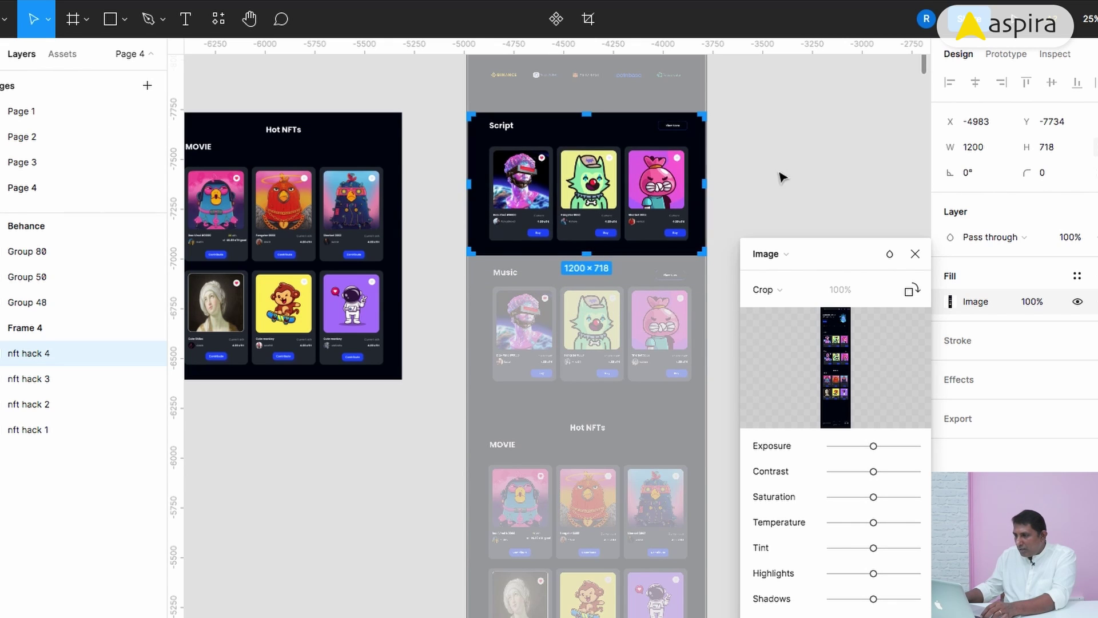
pyautogui.press('Return')
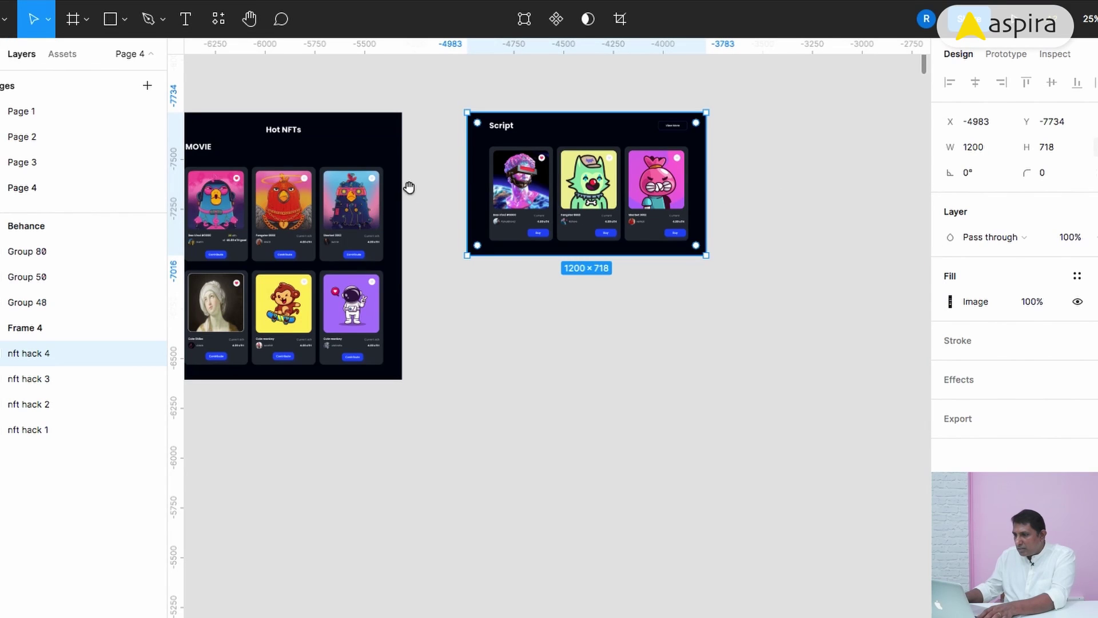
# Place the Script crop directly beneath the Discover a New Era hero frame.
pyautogui.moveTo(409, 188); pyautogui.dragTo(688, 189)
pyautogui.moveTo(823, 153); pyautogui.dragTo(299, 314)
pyautogui.moveTo(435, 232); pyautogui.dragTo(611, 234)
pyautogui.moveTo(544, 298); pyautogui.dragTo(475, 312)
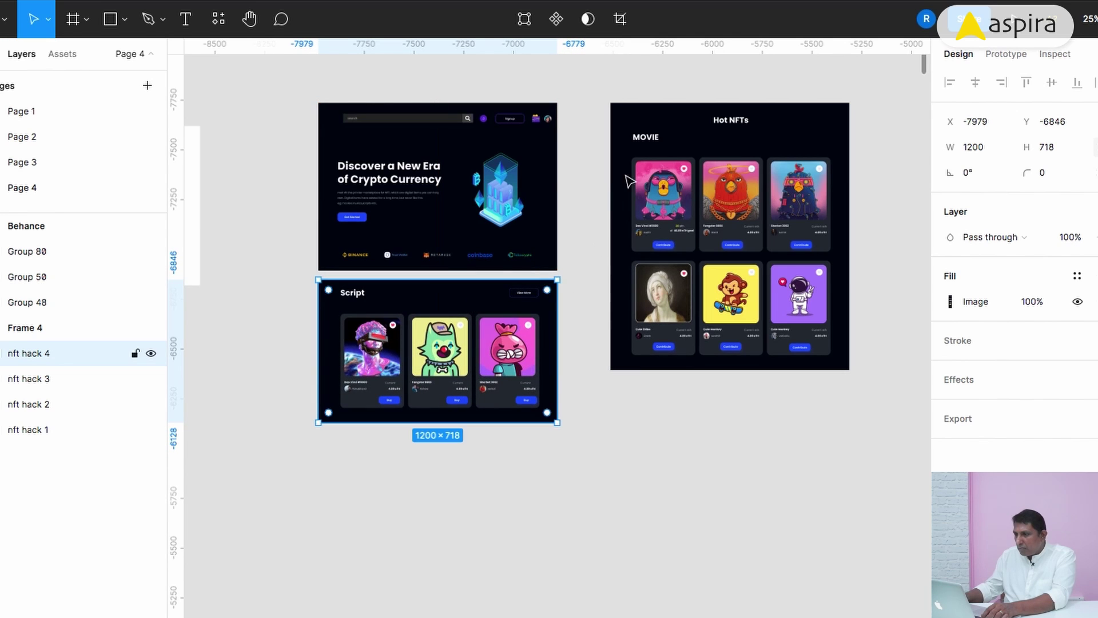
# Set Hot NFTs beside the column and put copies of the hero and Script frames beneath it.
pyautogui.moveTo(650, 148); pyautogui.dragTo(605, 147)
pyautogui.moveTo(630, 214); pyautogui.dragTo(630, 214)
pyautogui.click(866, 201)
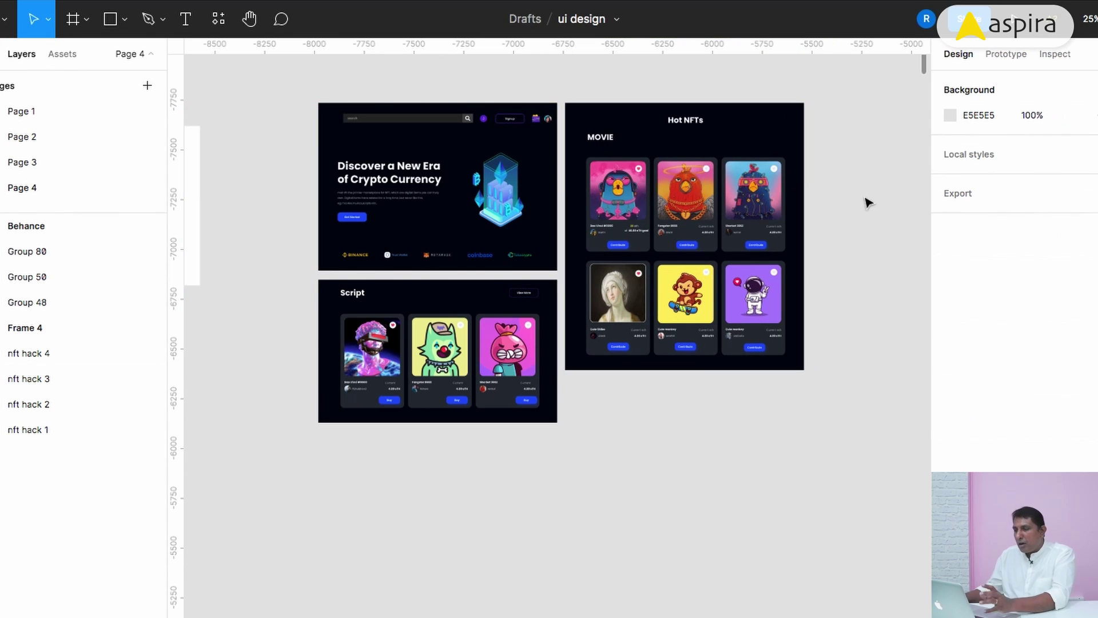
pyautogui.click(452, 200)
pyautogui.keyDown('shift'); pyautogui.click(444, 338); pyautogui.keyUp('shift')
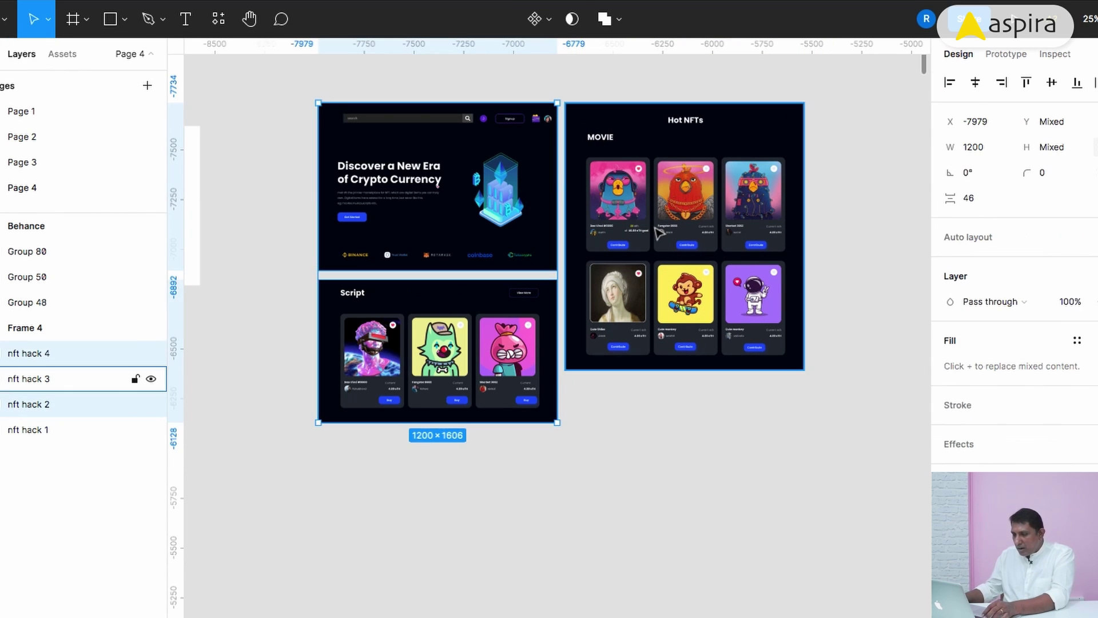
pyautogui.hotkey('ctrl', 'd')
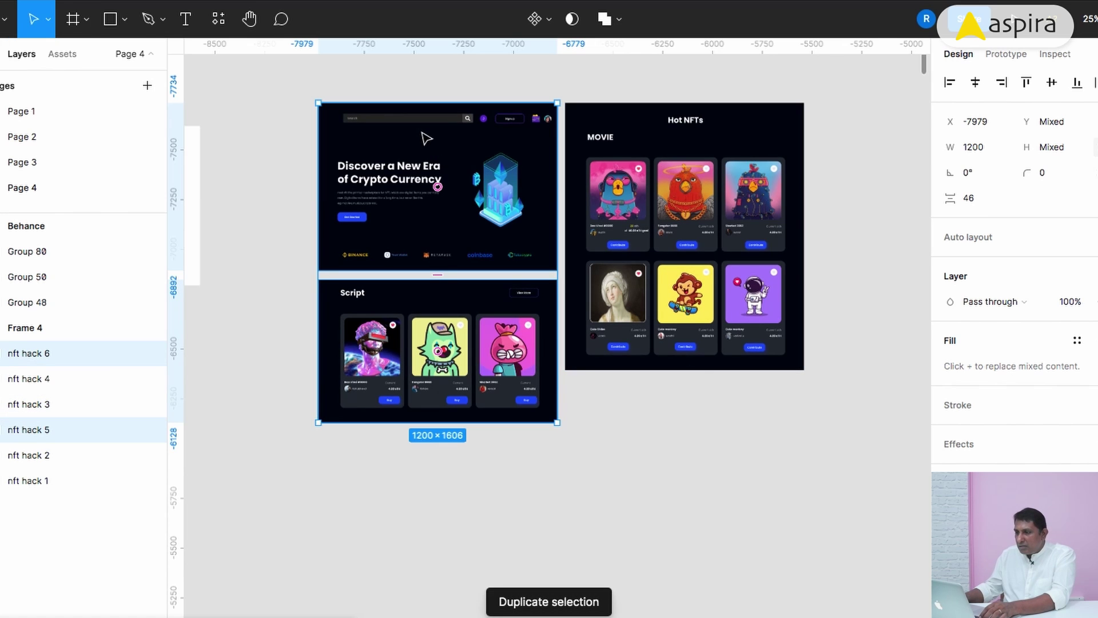
pyautogui.moveTo(425, 138); pyautogui.dragTo(671, 412)
# Duplicate Hot NFTs as nft hack 7 and place it 46 below the Script crop.
pyautogui.click(731, 109)
pyautogui.hotkey('ctrl', 'd')
pyautogui.scroll(-3, 731, 106)
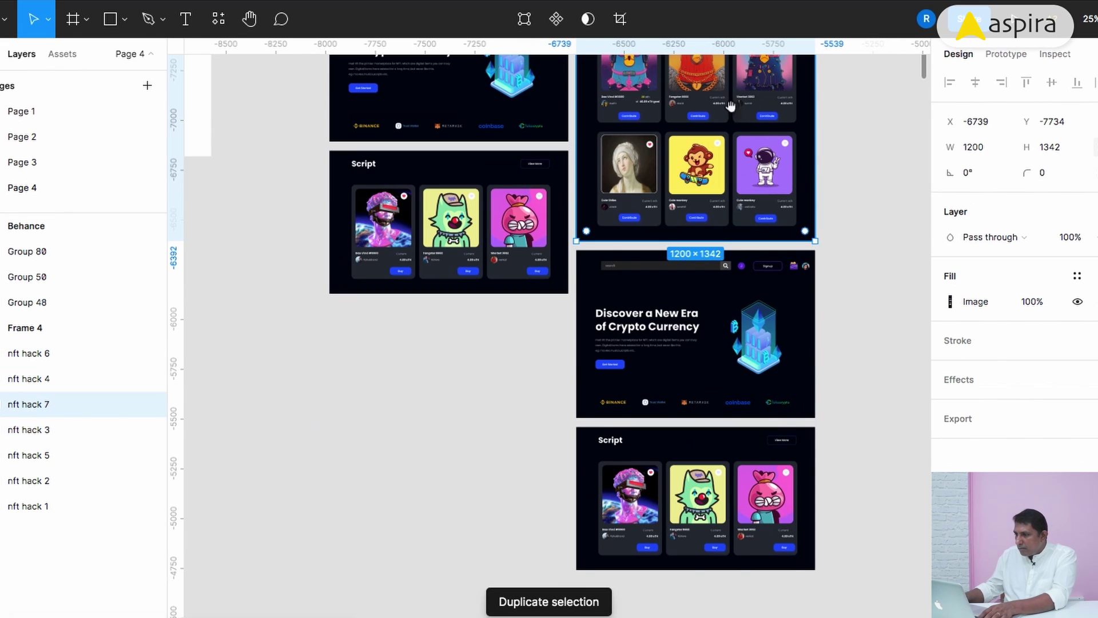
pyautogui.moveTo(618, 226); pyautogui.dragTo(498, 372)
pyautogui.click(853, 262)
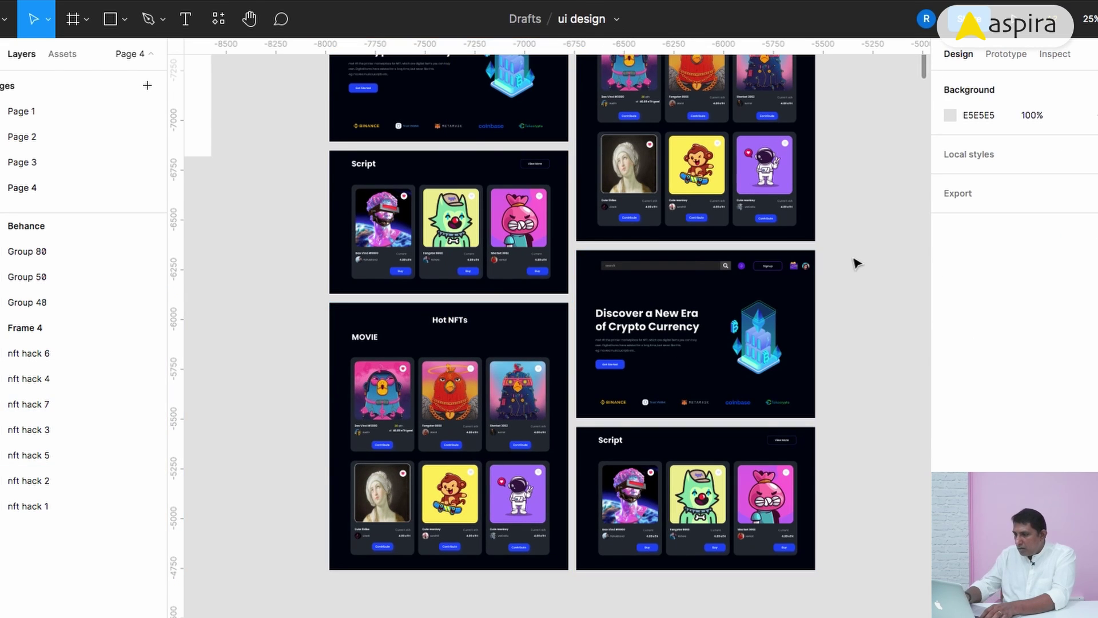
pyautogui.hotkey('ctrl', '-')
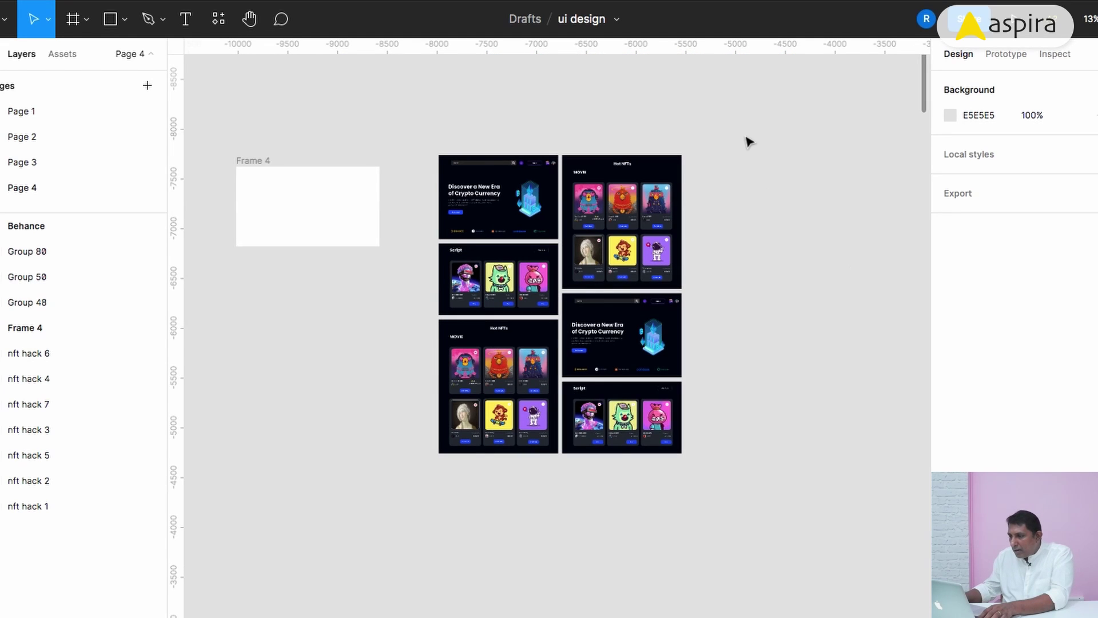
# Duplicate the six screenshot frames to the right for four columns, then select all twelve.
pyautogui.moveTo(744, 135); pyautogui.dragTo(432, 424)
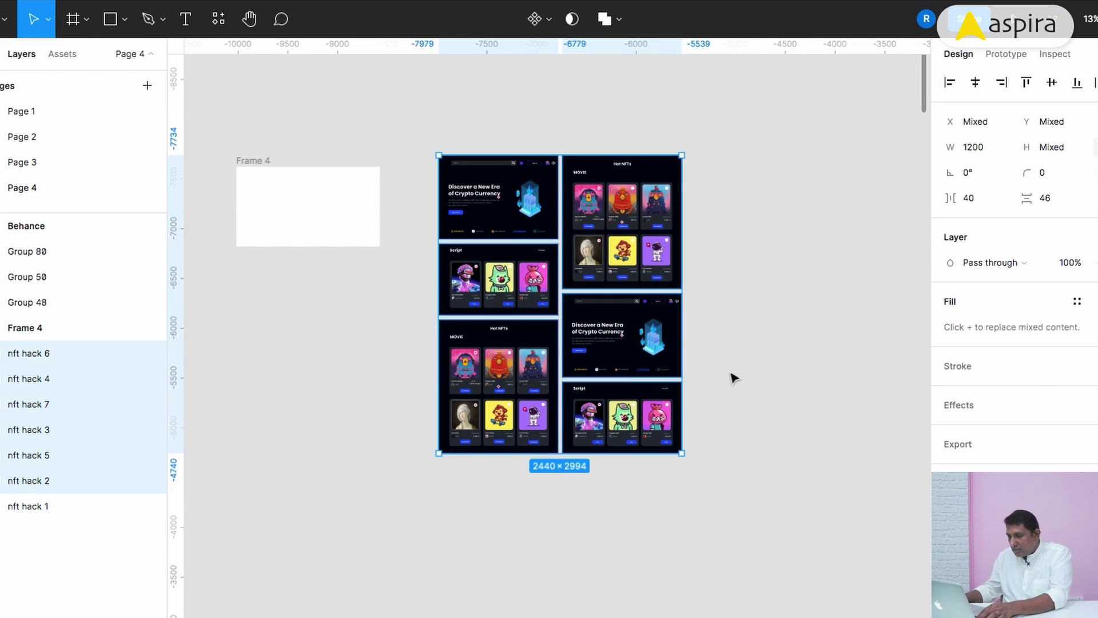
pyautogui.hotkey('ctrl', 'd')
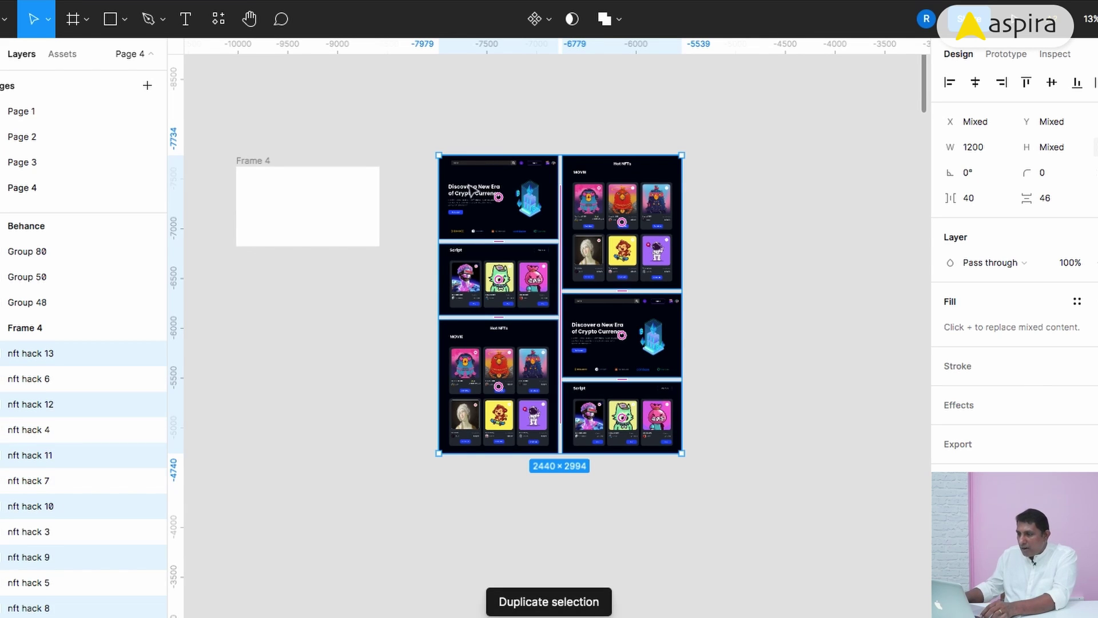
pyautogui.moveTo(471, 191); pyautogui.dragTo(722, 191)
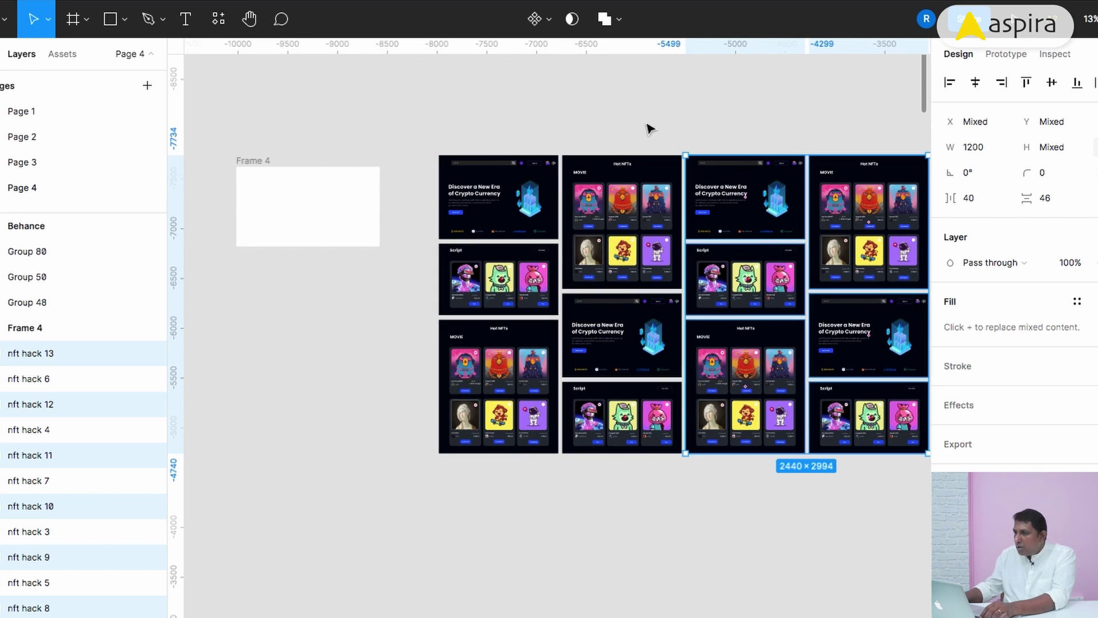
pyautogui.click(479, 139)
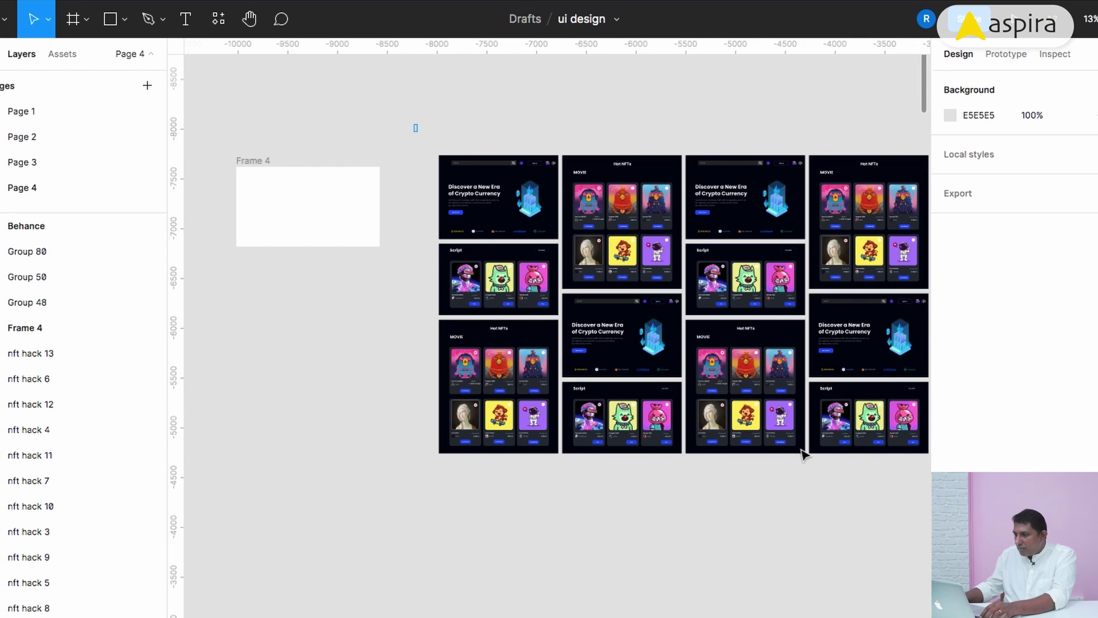
pyautogui.moveTo(734, 418); pyautogui.dragTo(720, 493)
# Group the twelve frames as Group 81, move it into Frame 4, and set height 1600.
pyautogui.hotkey('ctrl', 'g')
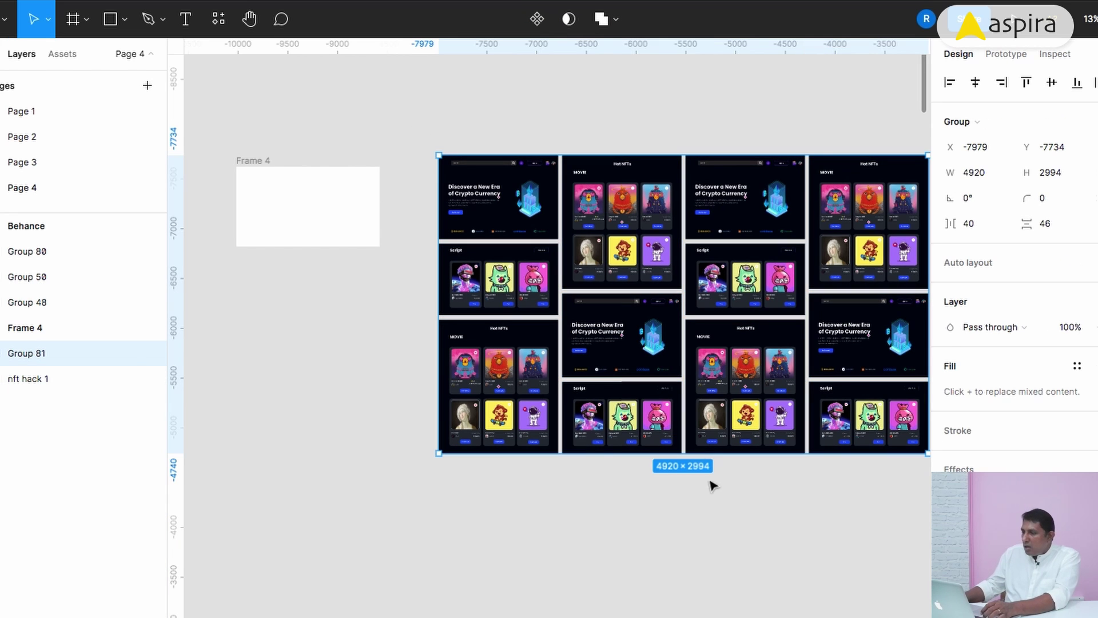
pyautogui.moveTo(386, 183); pyautogui.dragTo(289, 221)
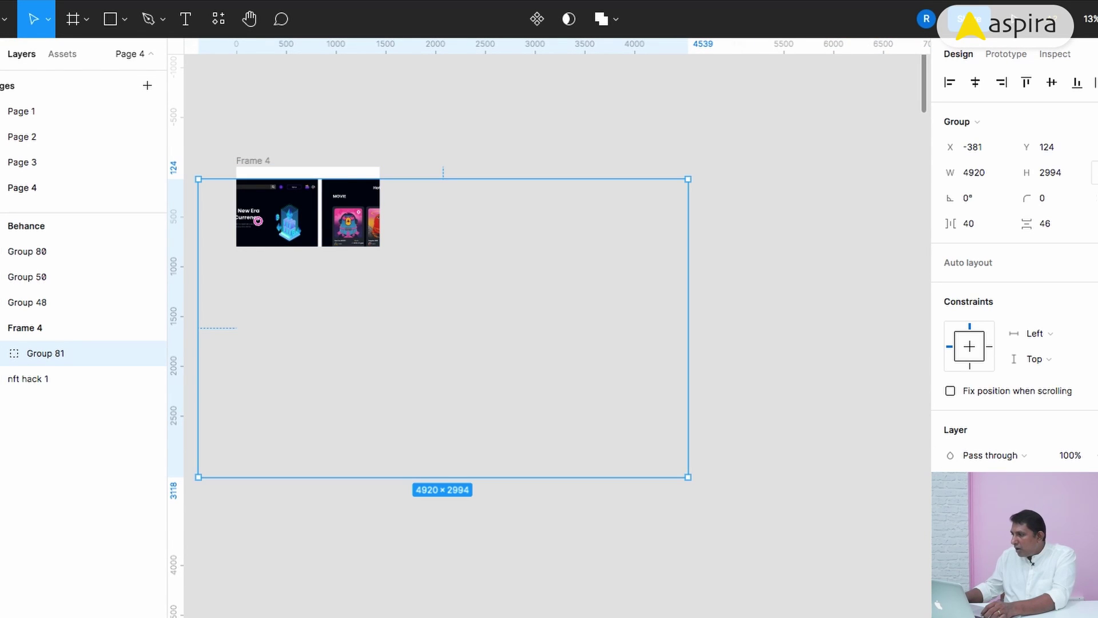
pyautogui.click(1074, 177)
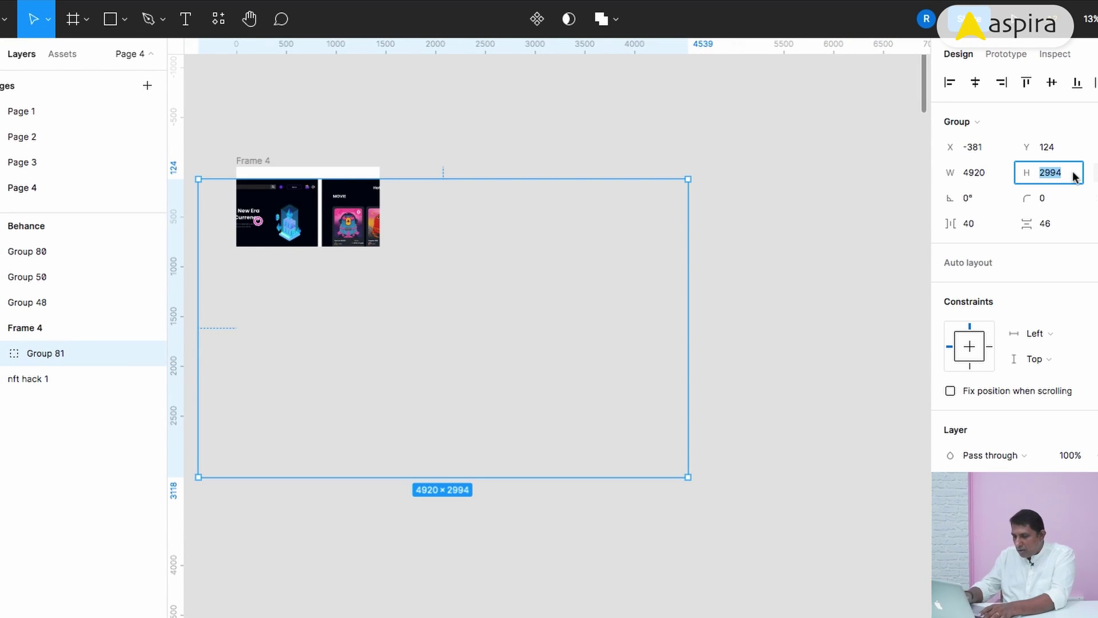
pyautogui.write('1600')
pyautogui.press('Return')
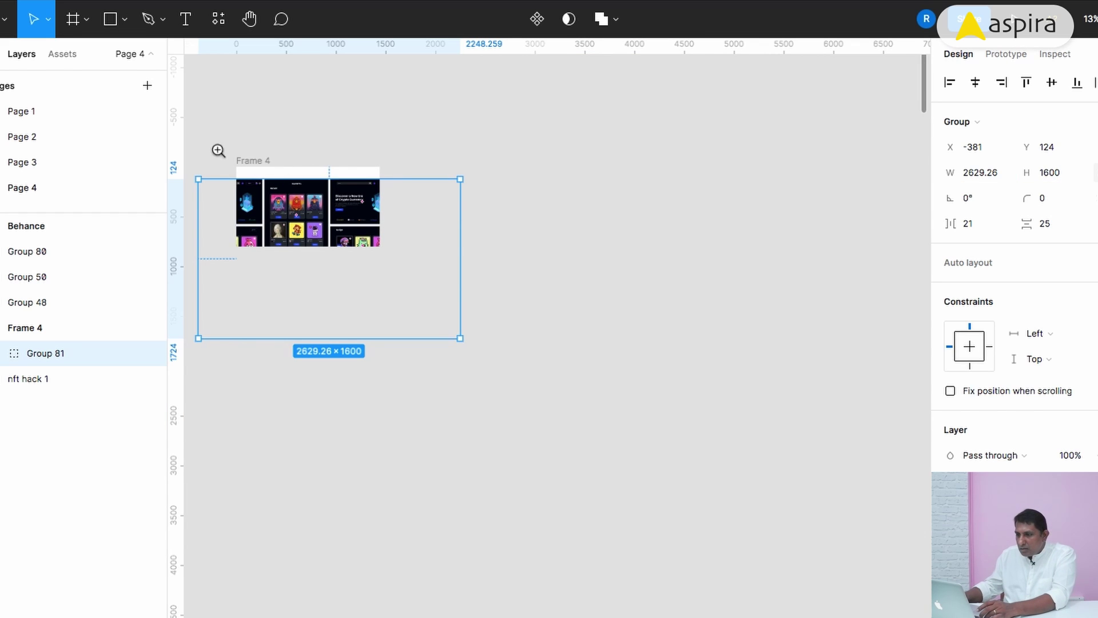
# Resize Group 81 to 1971.94 × 1200 and position it at X −145, Y −70.
pyautogui.moveTo(216, 147); pyautogui.dragTo(407, 278)
pyautogui.click(1068, 181)
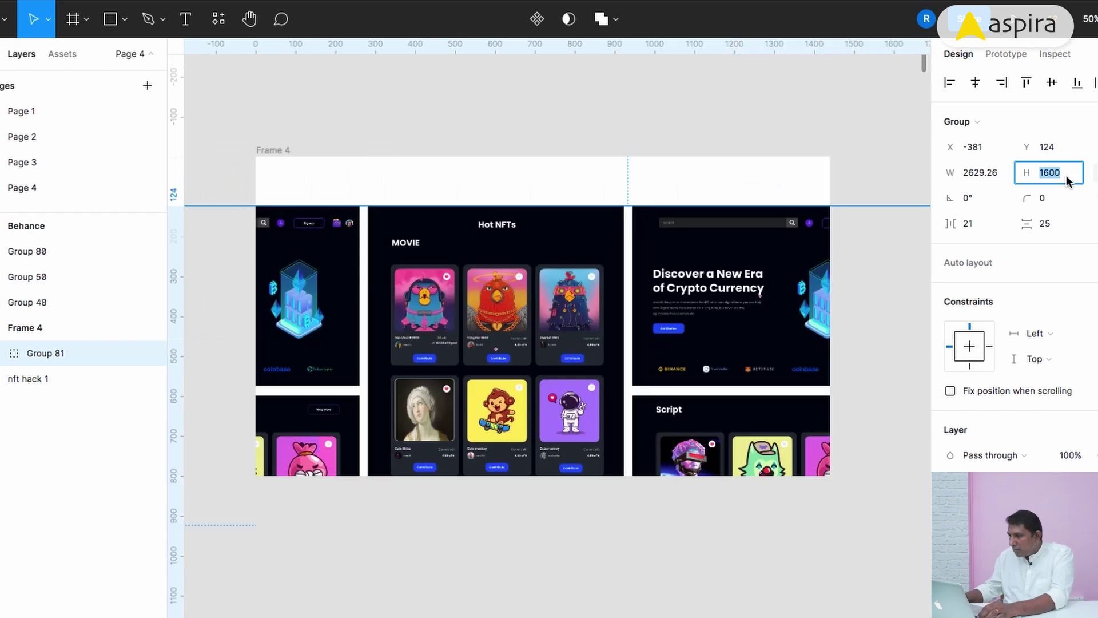
pyautogui.write('1200')
pyautogui.press('Return')
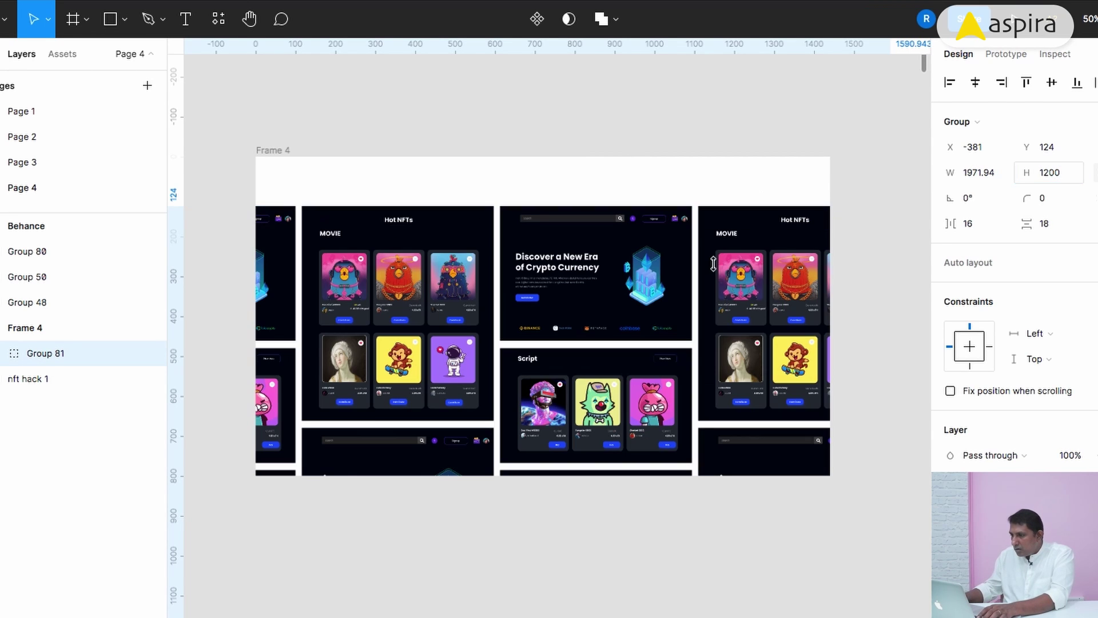
pyautogui.moveTo(580, 274); pyautogui.dragTo(661, 219)
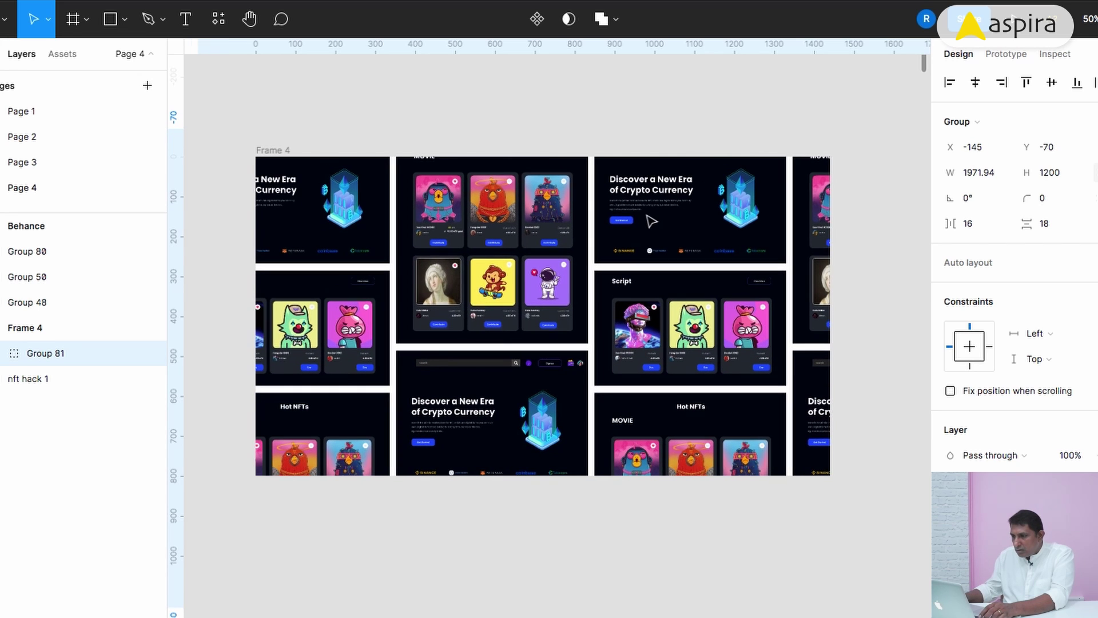
# Rotate Group 81 by 30° and shift it up and left in Frame 4.
pyautogui.click(986, 201)
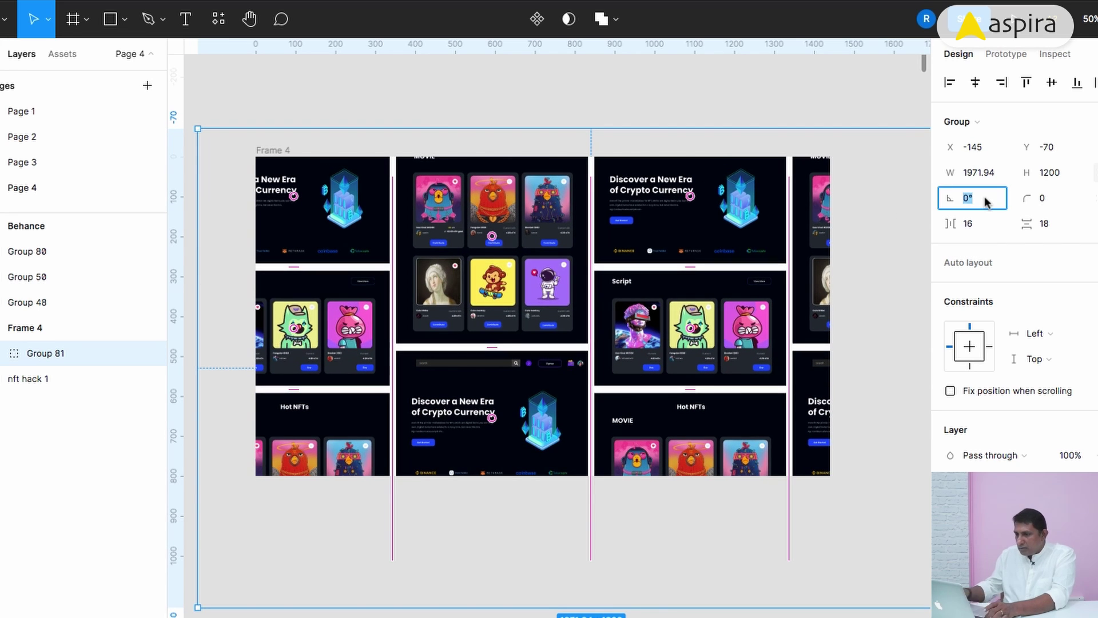
pyautogui.write('30')
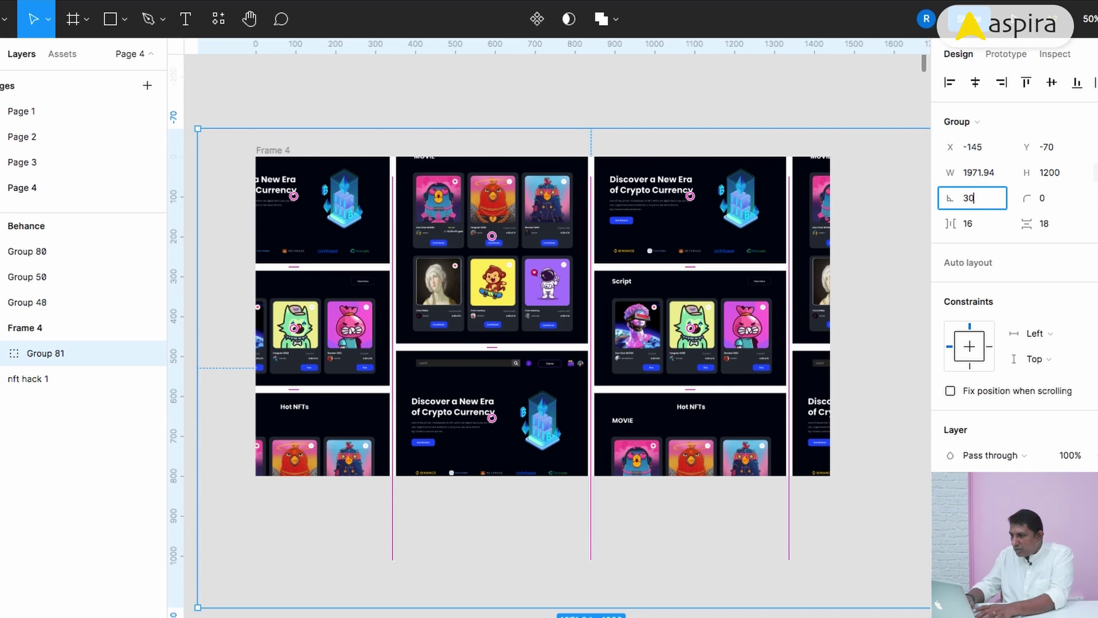
pyautogui.press('Return')
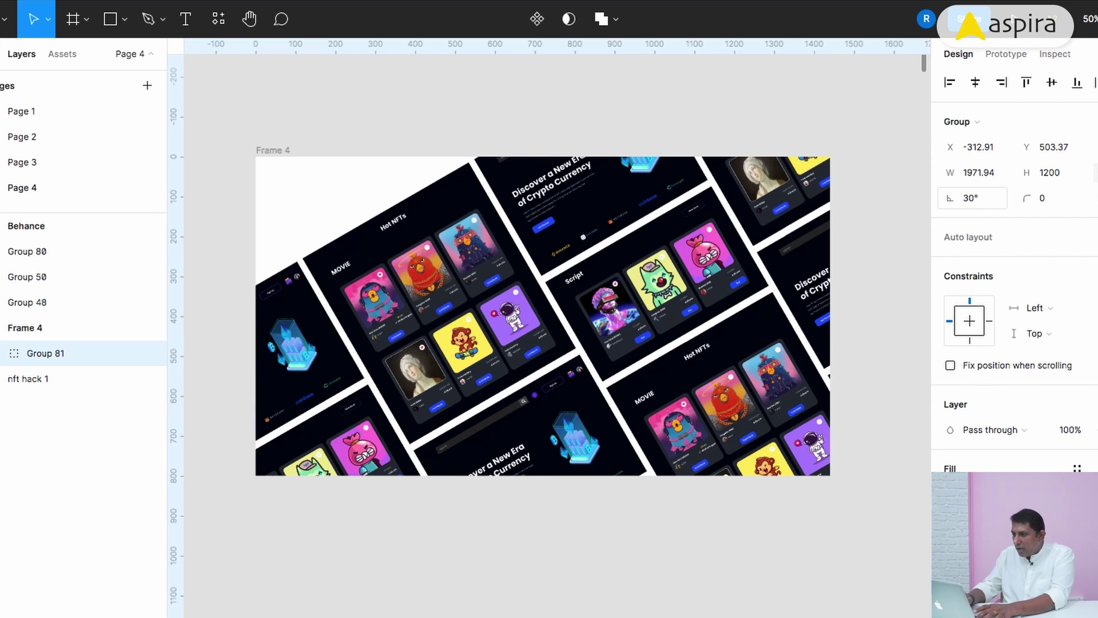
pyautogui.click(679, 261)
pyautogui.moveTo(664, 255); pyautogui.dragTo(612, 231)
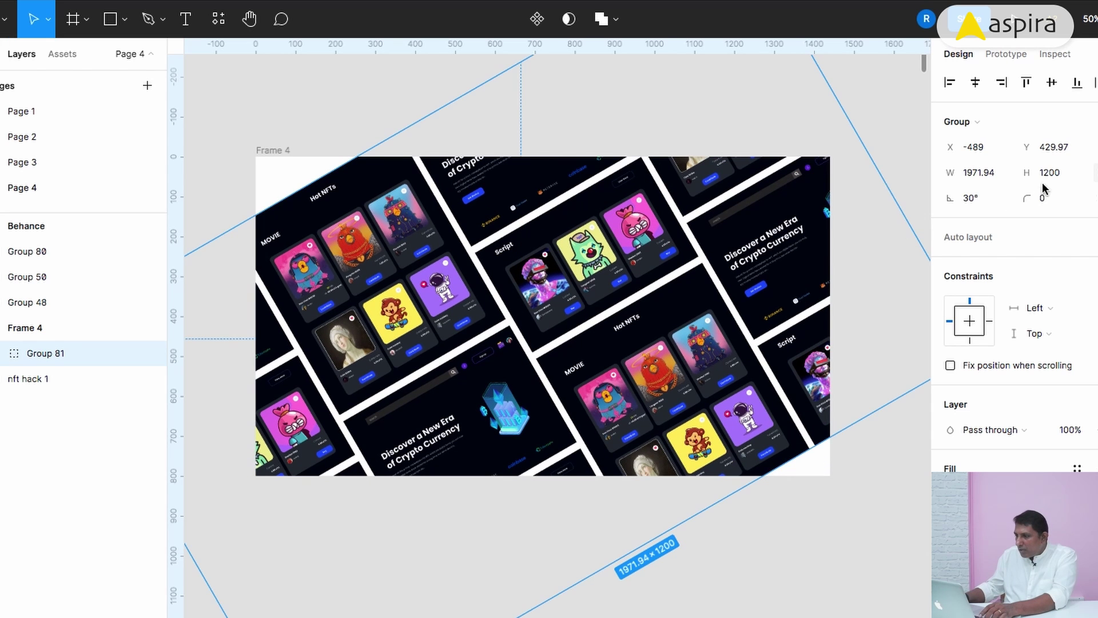
# Enlarge the collage to 1400 tall and centre it vertically in Frame 4.
pyautogui.click(1066, 179)
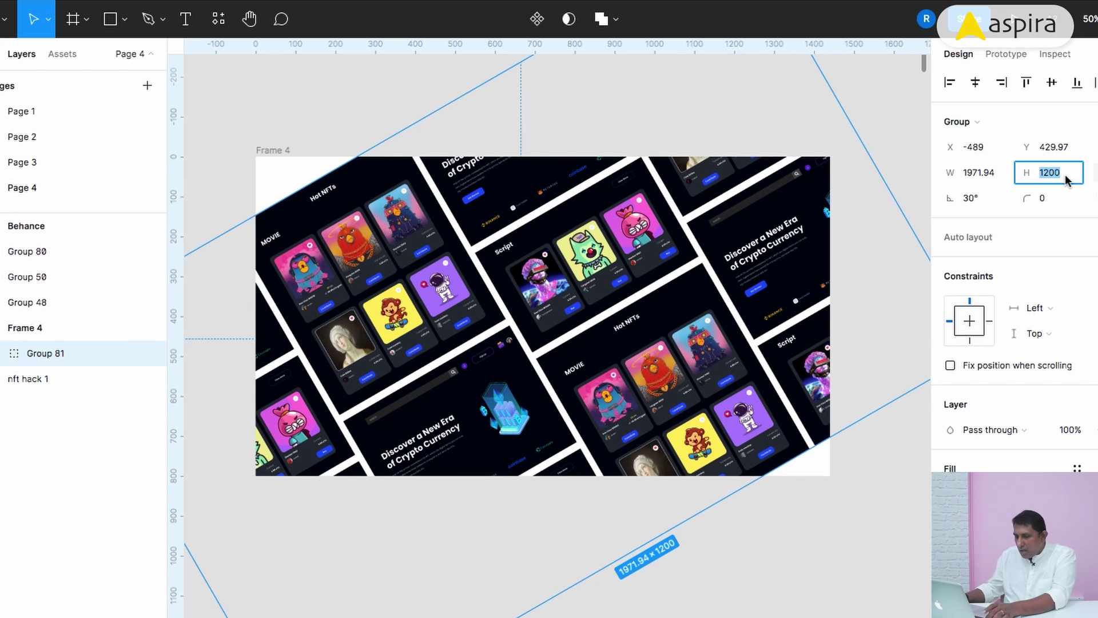
pyautogui.write('1400')
pyautogui.press('Return')
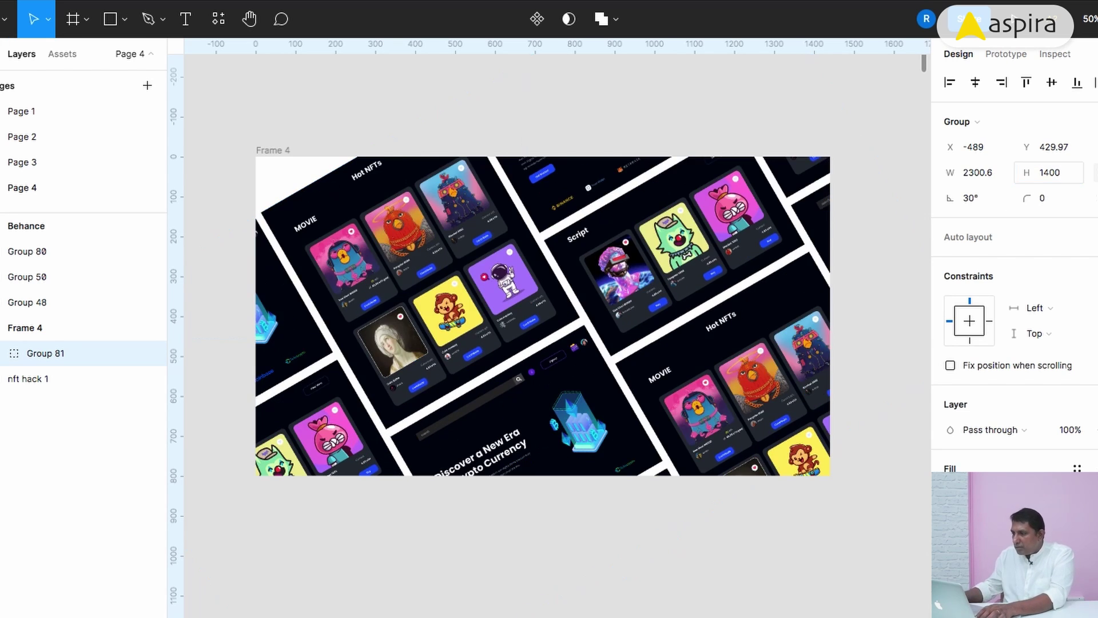
pyautogui.click(1052, 82)
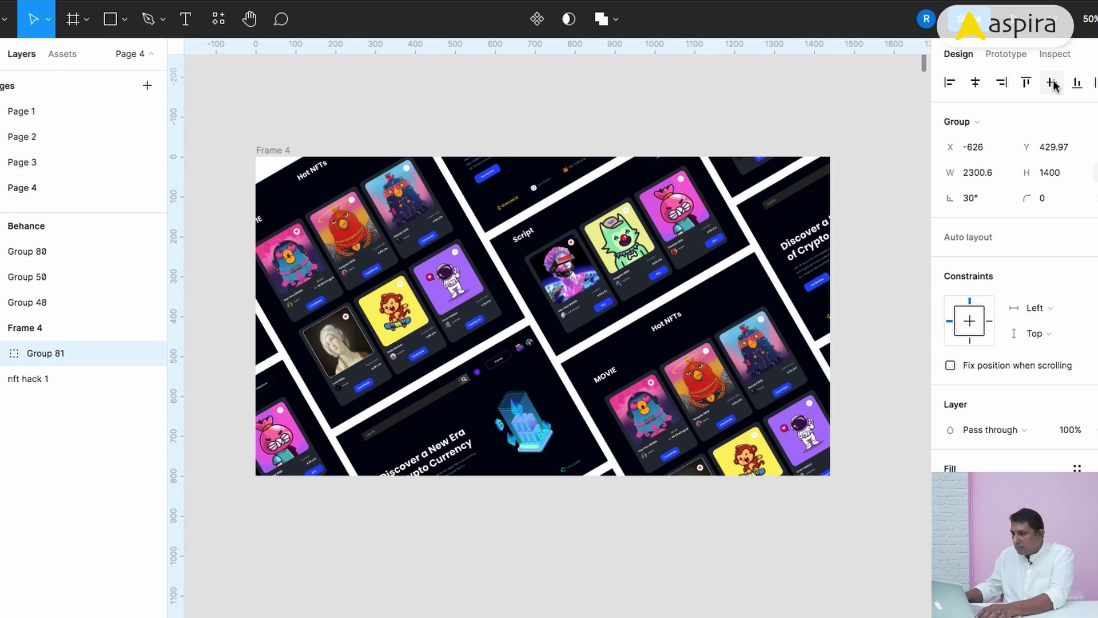
pyautogui.click(1053, 83)
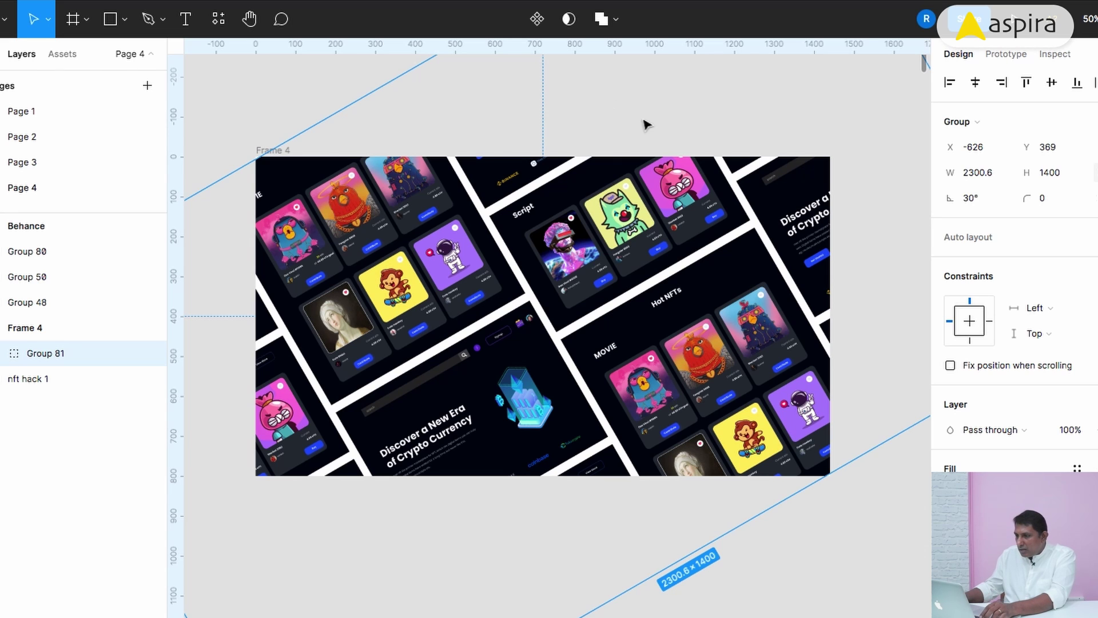
# Give Group 81's collage screenshots a 20 corner radius, then select Frame 4.
pyautogui.click(1048, 198)
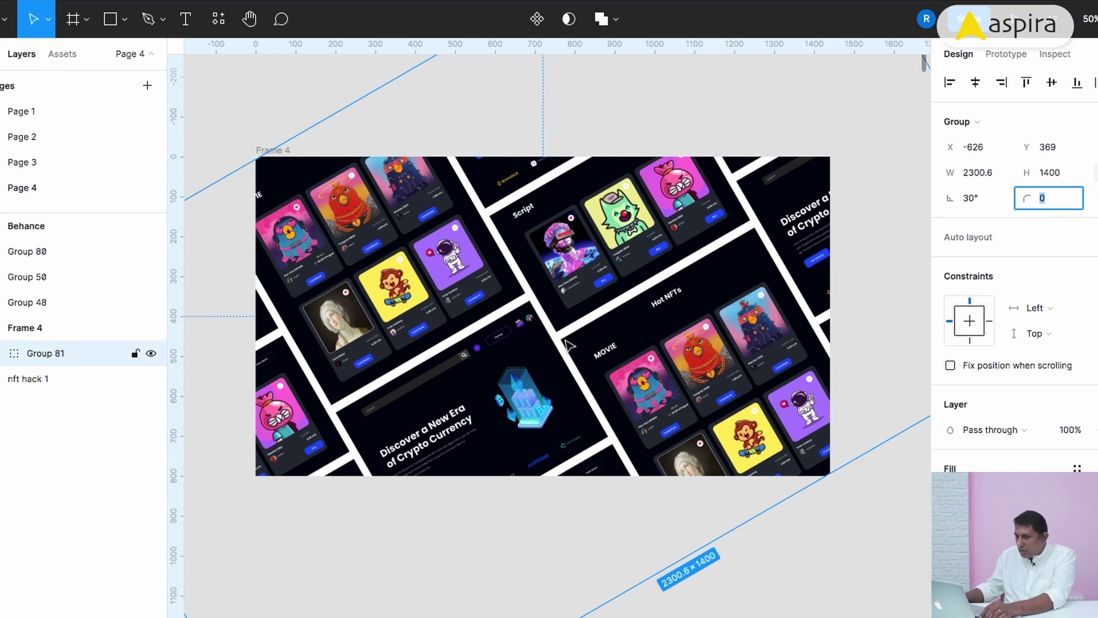
pyautogui.write('20')
pyautogui.press('Return')
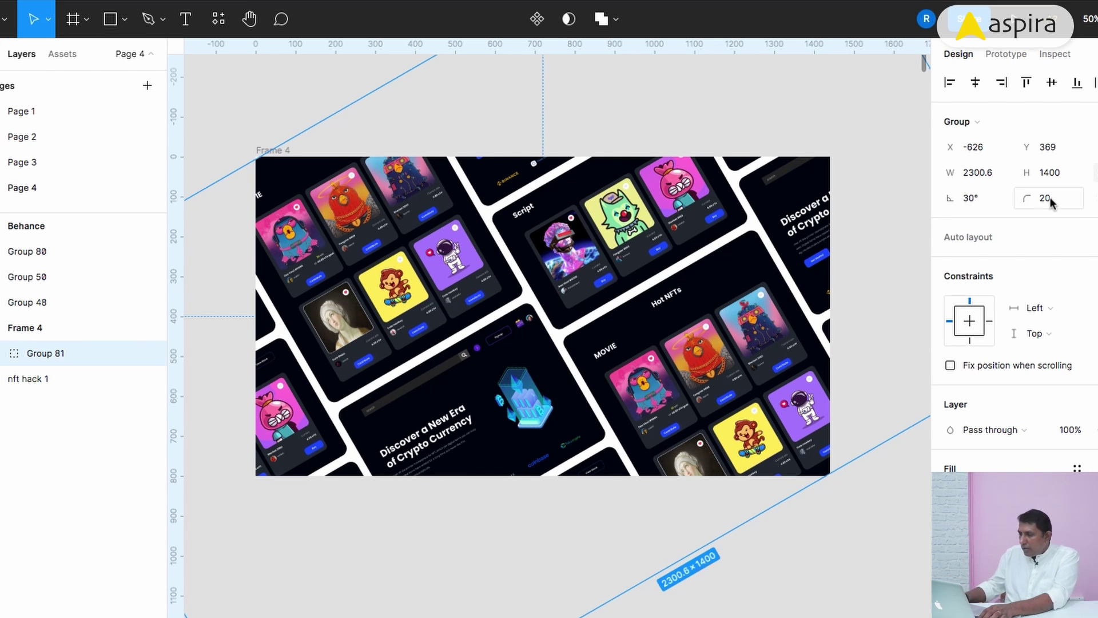
pyautogui.click(270, 140)
pyautogui.click(273, 151)
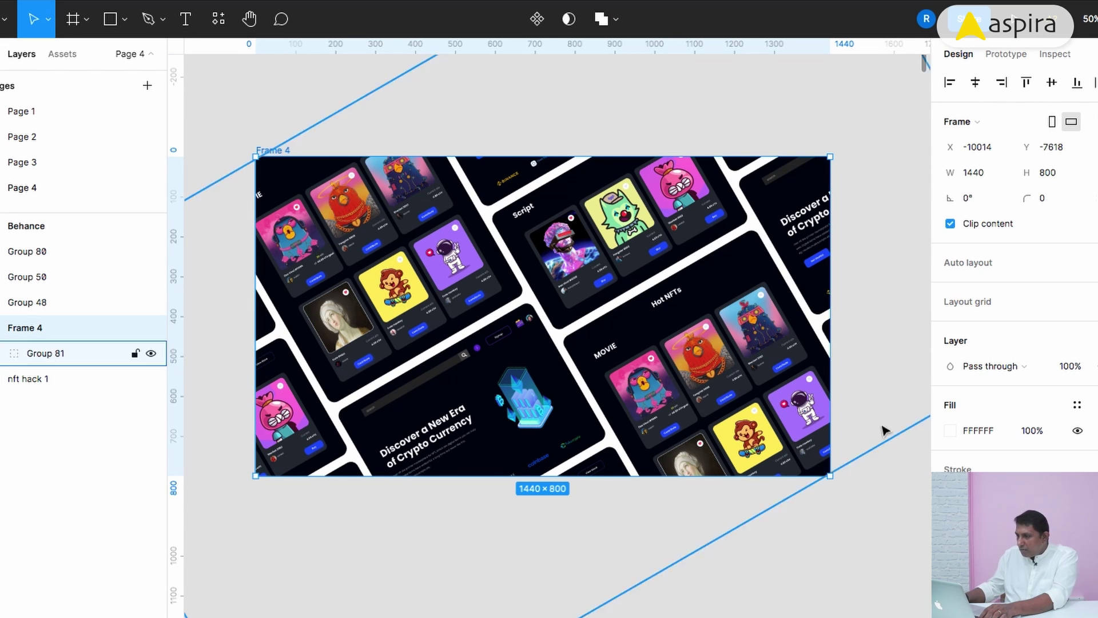
# Fill Frame 4 with pale blue CBD6FE, sampled from the design's blue and lightened.
pyautogui.click(952, 430)
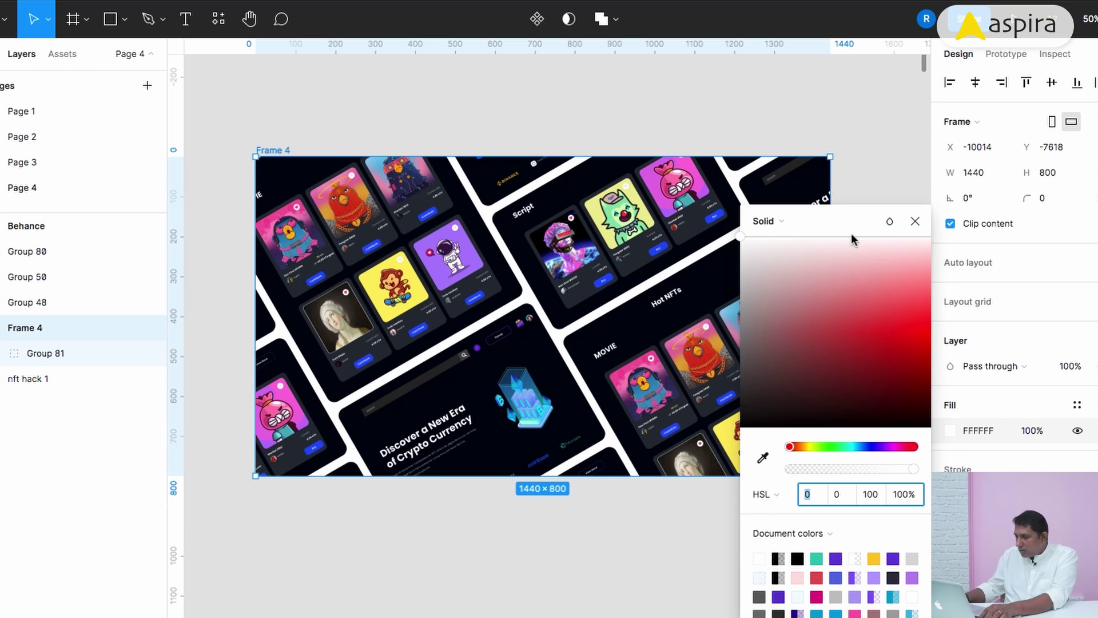
pyautogui.moveTo(849, 223); pyautogui.dragTo(983, 192)
pyautogui.click(896, 425)
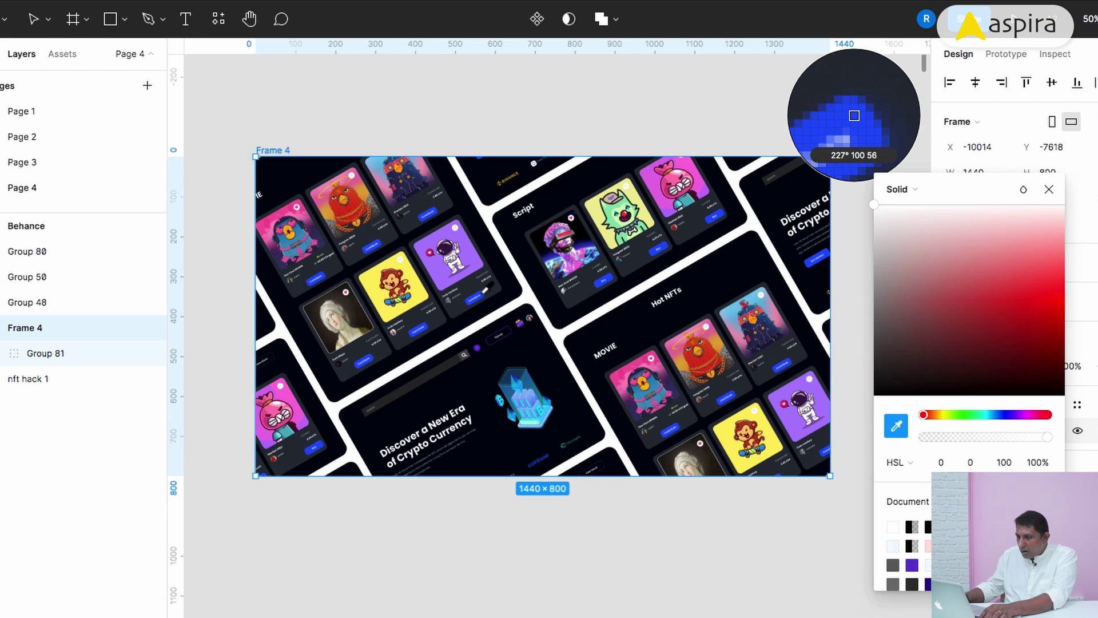
pyautogui.click(482, 298)
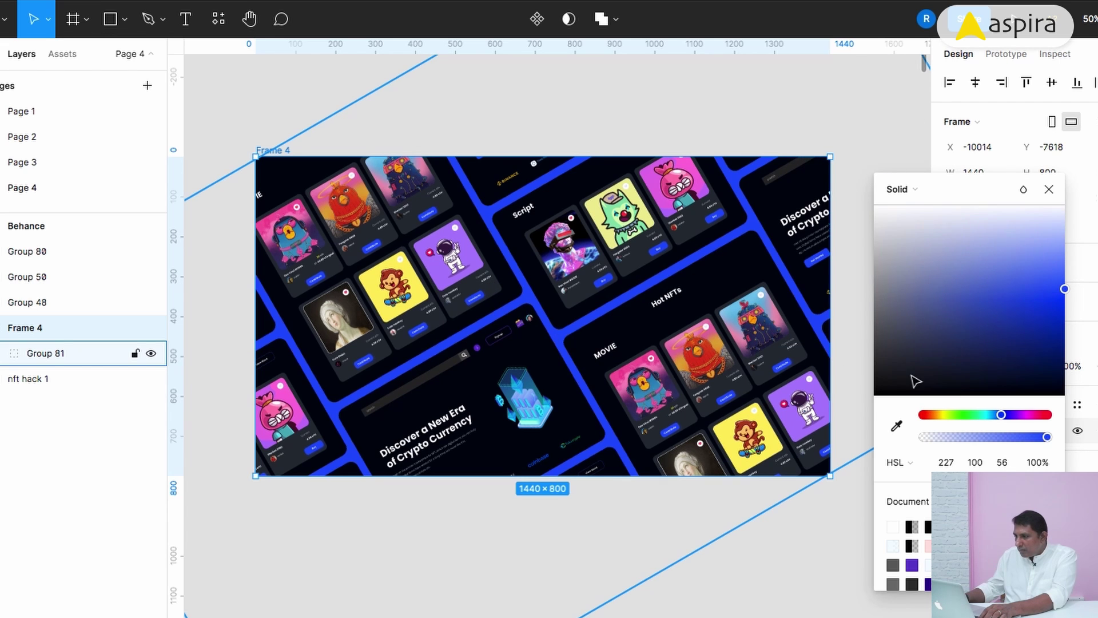
pyautogui.click(1052, 217)
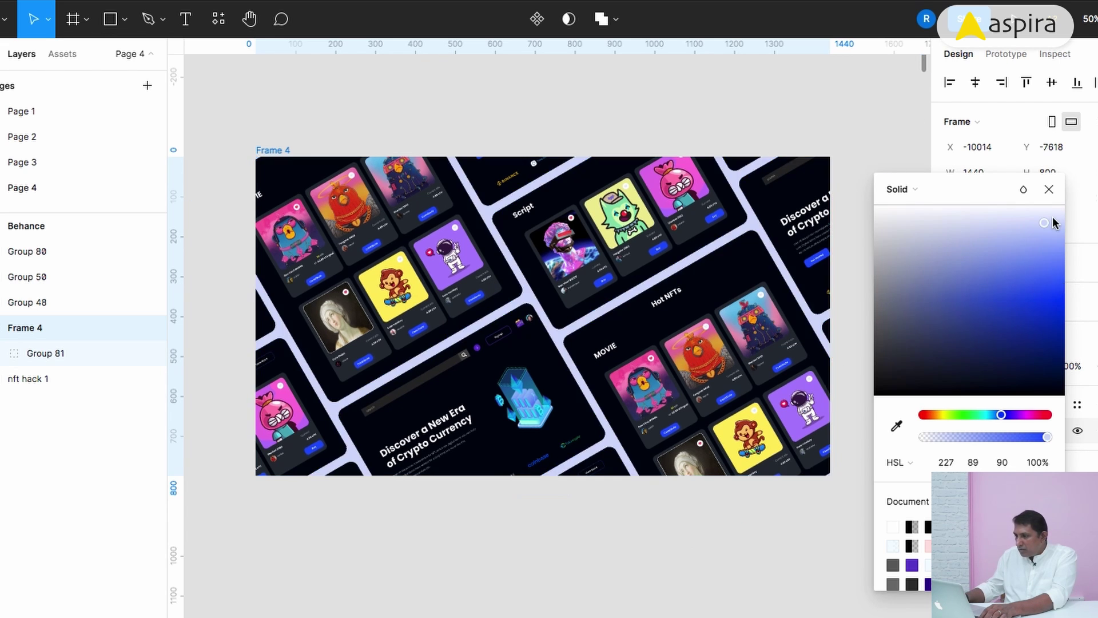
pyautogui.moveTo(1053, 222); pyautogui.dragTo(1053, 228)
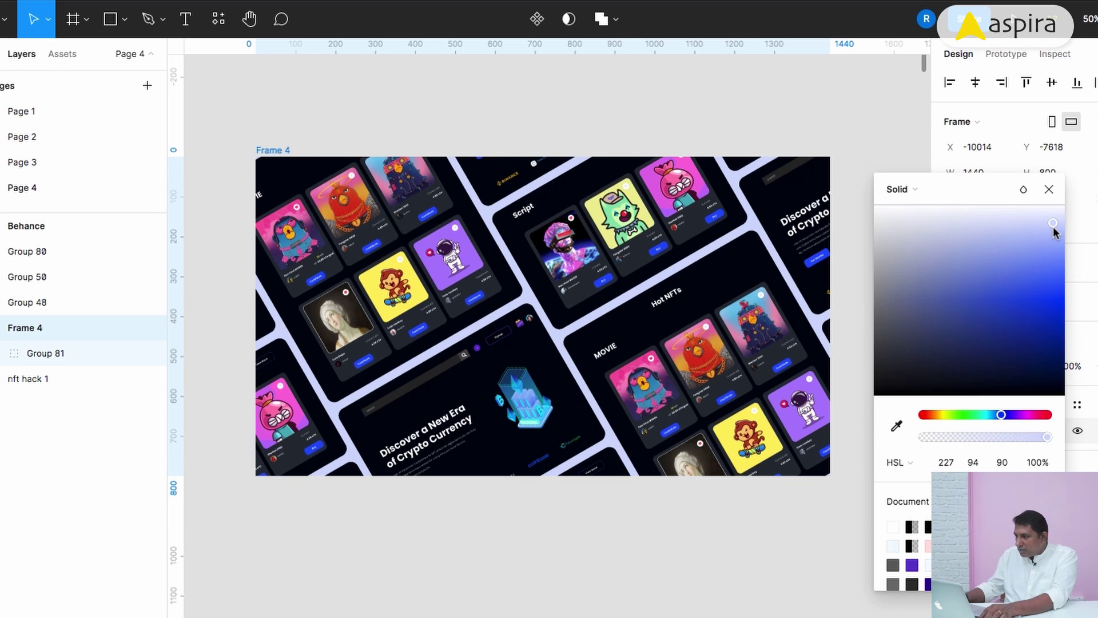
pyautogui.click(1049, 189)
pyautogui.click(522, 115)
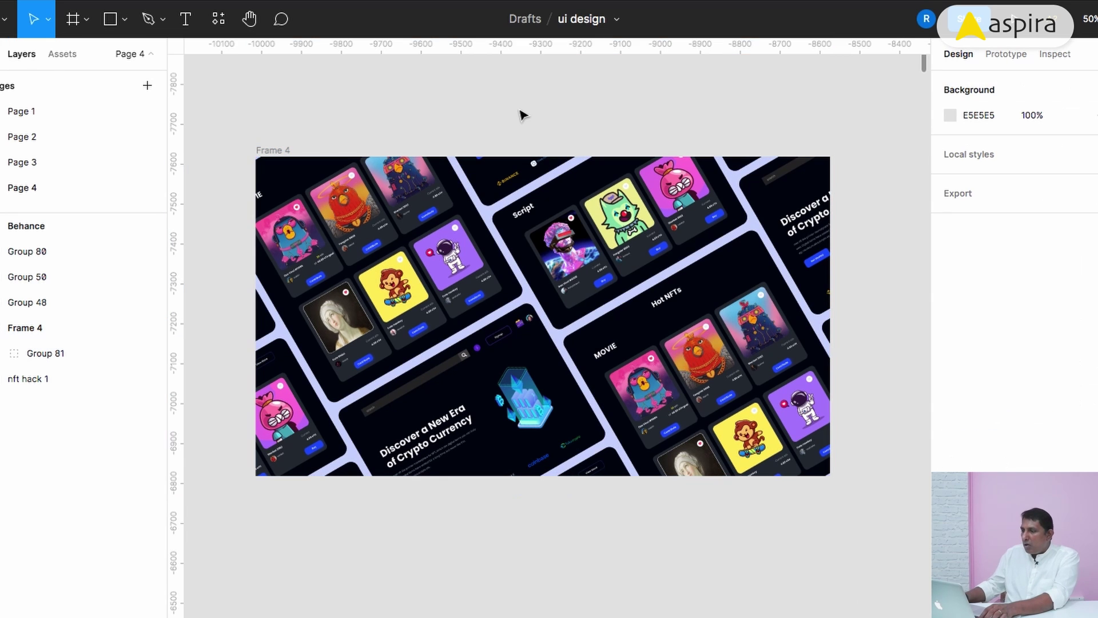
pyautogui.press('-')
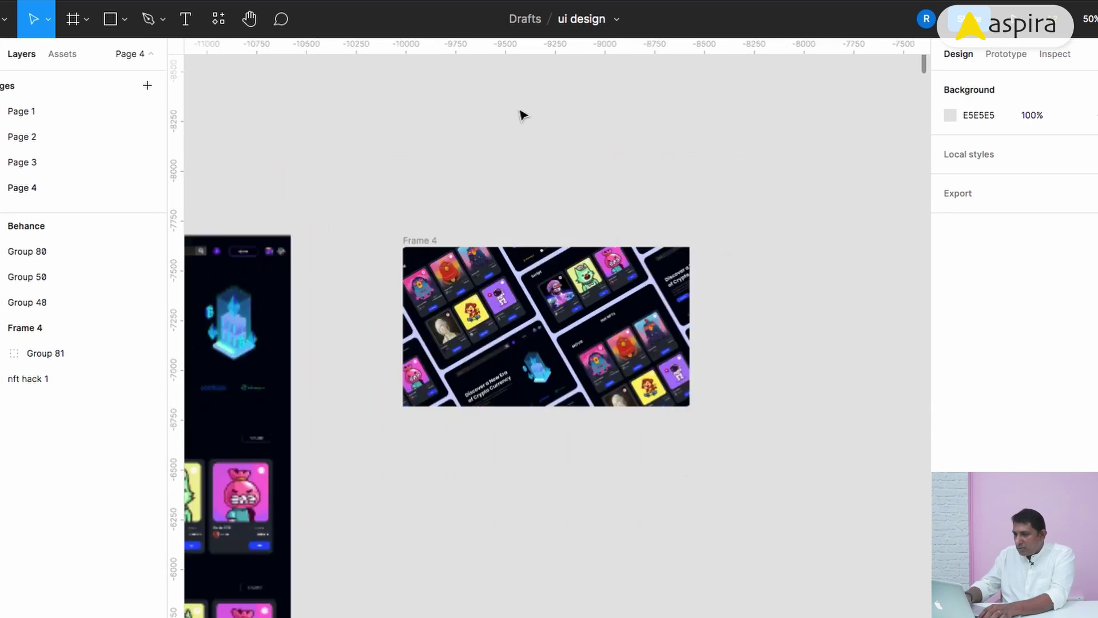
pyautogui.hscroll(-5, 576, 223)
pyautogui.scroll(-1, 577, 224)
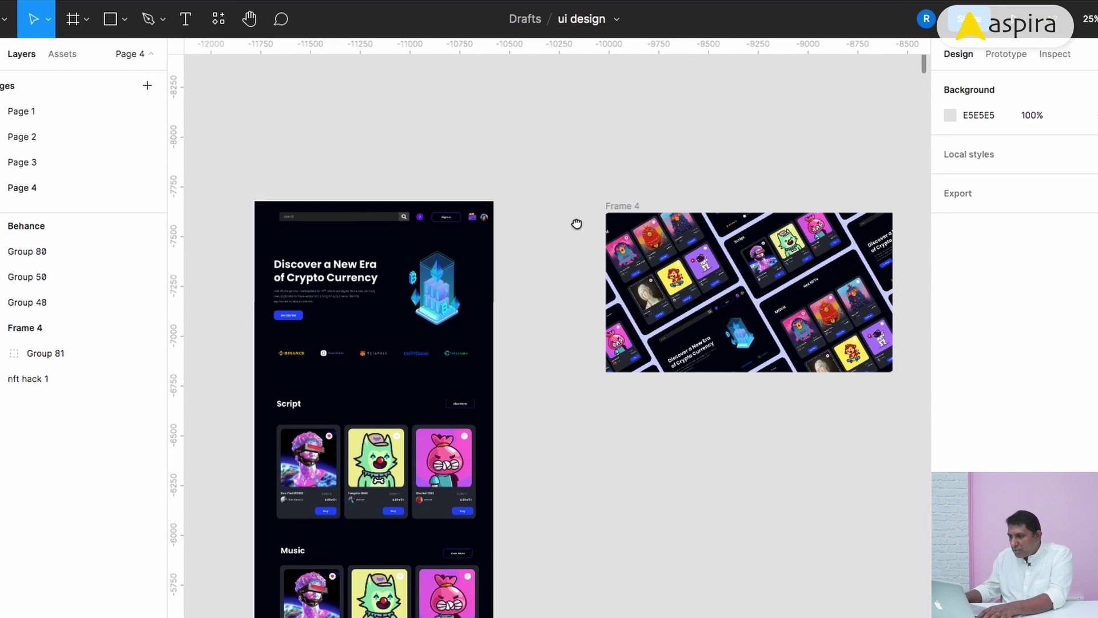
# Shift Frame 4 slightly left and duplicate it as Frame 5.
pyautogui.click(616, 209)
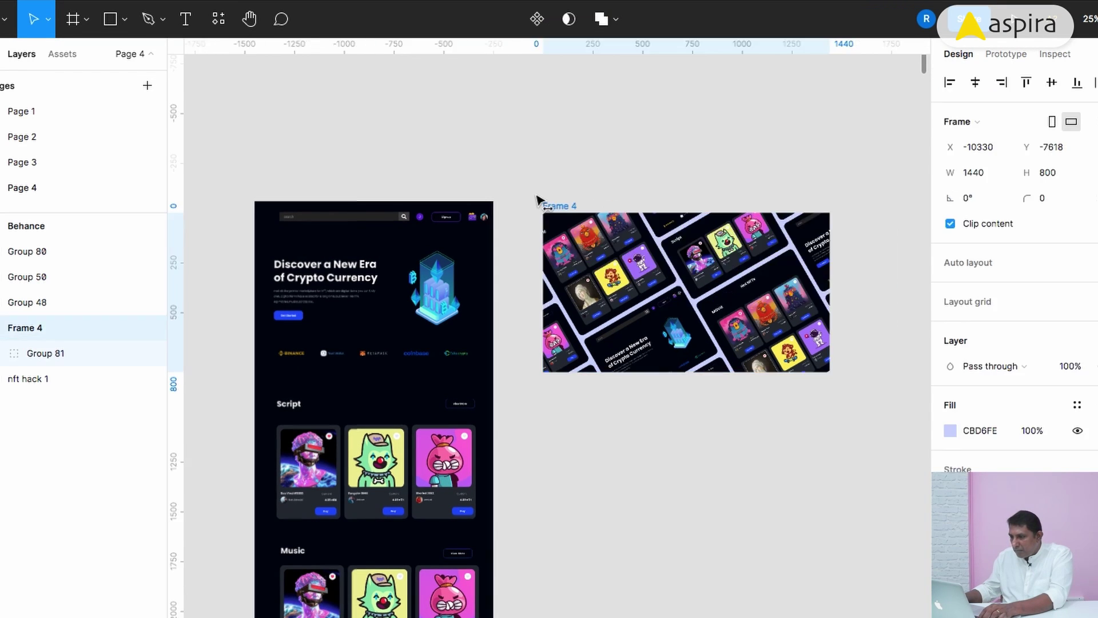
pyautogui.moveTo(516, 190); pyautogui.dragTo(836, 393)
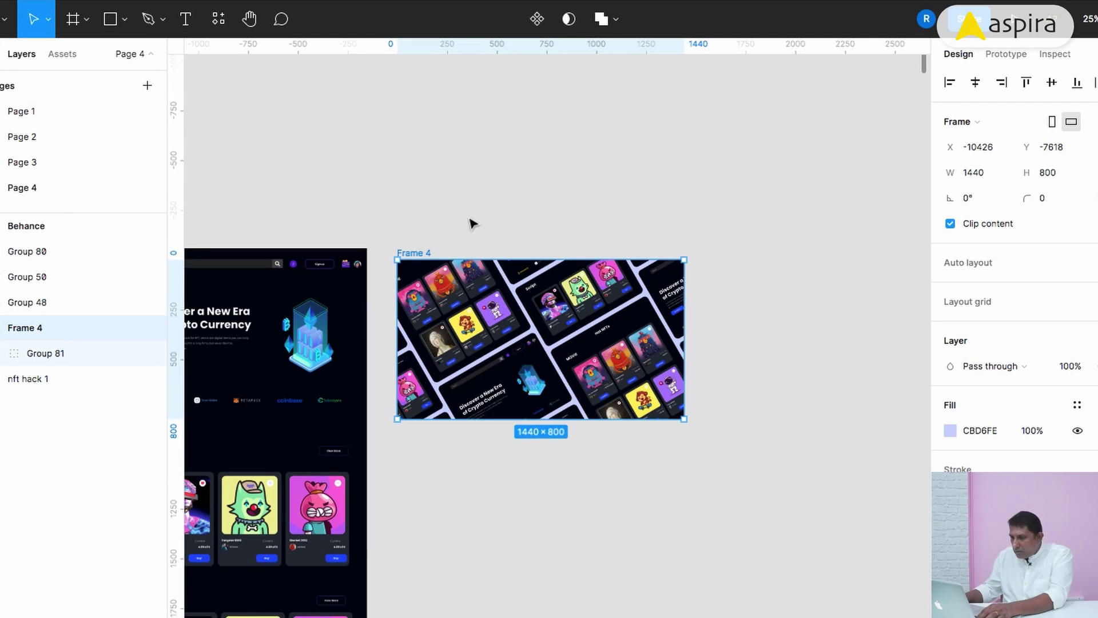
pyautogui.hotkey('ctrl', 'd')
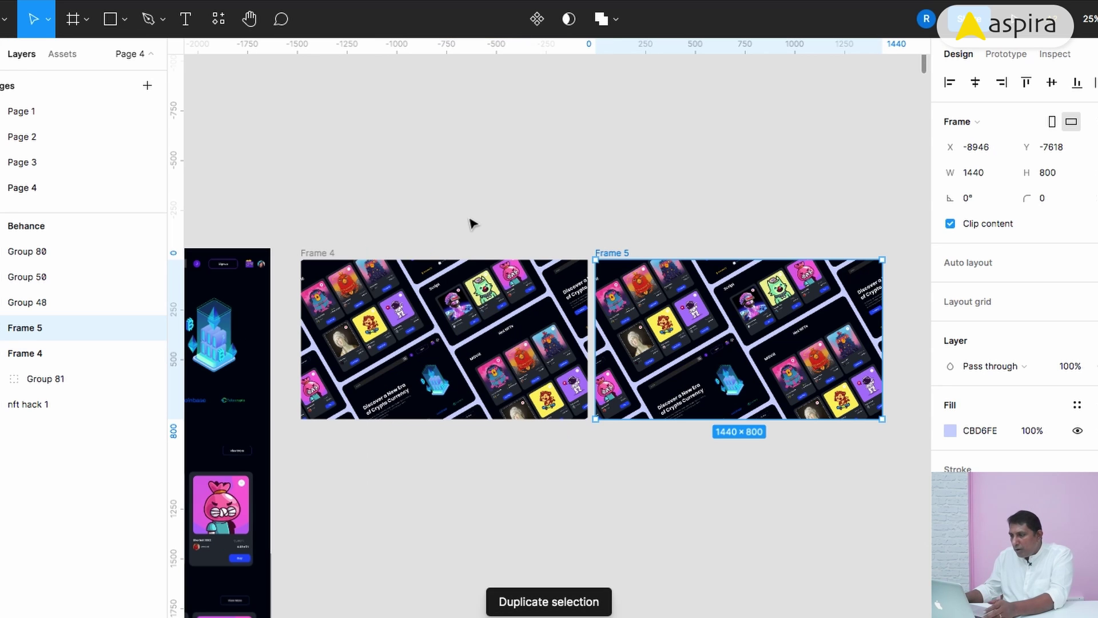
# Rotate Frame 5's Group 81 collage to 20°.
pyautogui.moveTo(585, 236); pyautogui.dragTo(909, 472)
pyautogui.press('Return')
pyautogui.click(973, 198)
pyautogui.write('20')
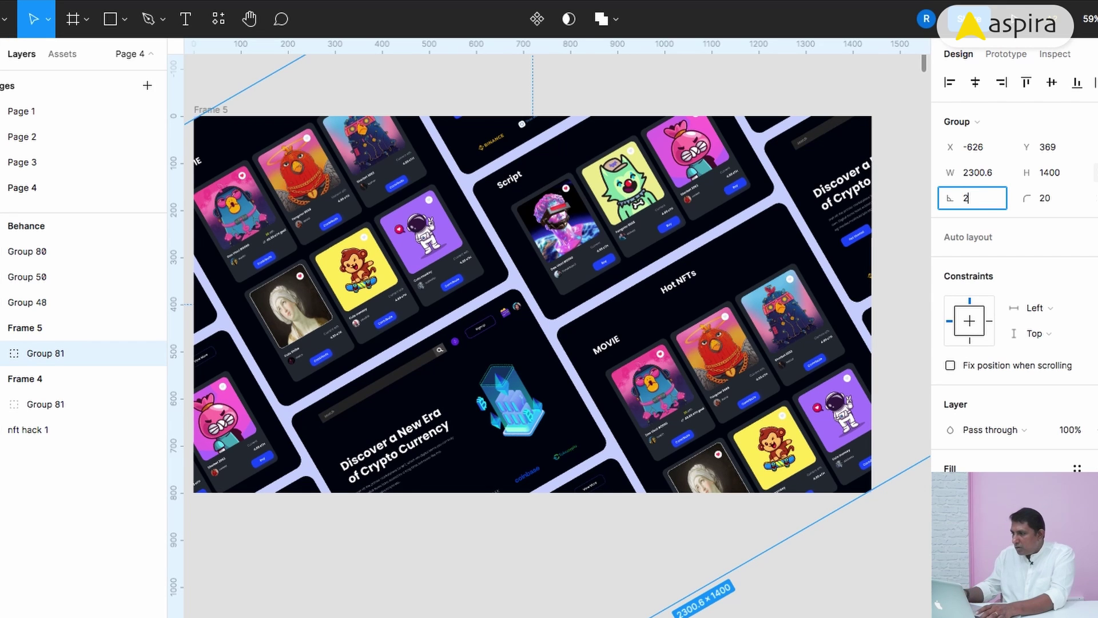
pyautogui.press('Return')
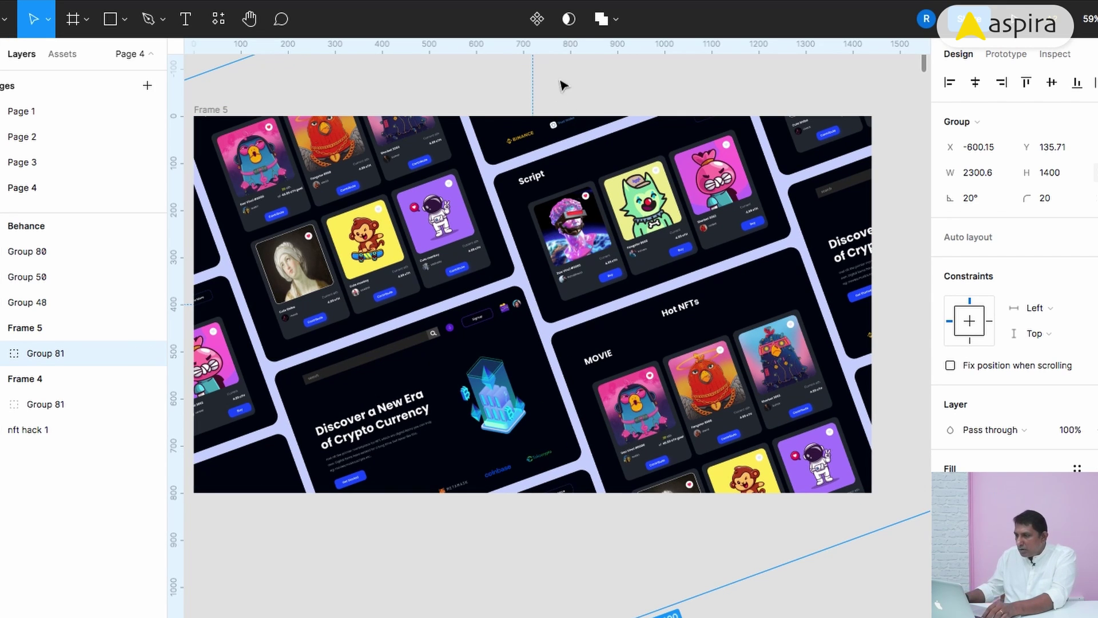
# Draw a 632 × 800 rectangle covering Frame 5's left side.
pyautogui.click(210, 109)
pyautogui.press('r')
pyautogui.moveTo(194, 116)
pyautogui.mouseDown()
pyautogui.moveTo(268, 208)
pyautogui.moveTo(491, 408)
pyautogui.mouseUp()
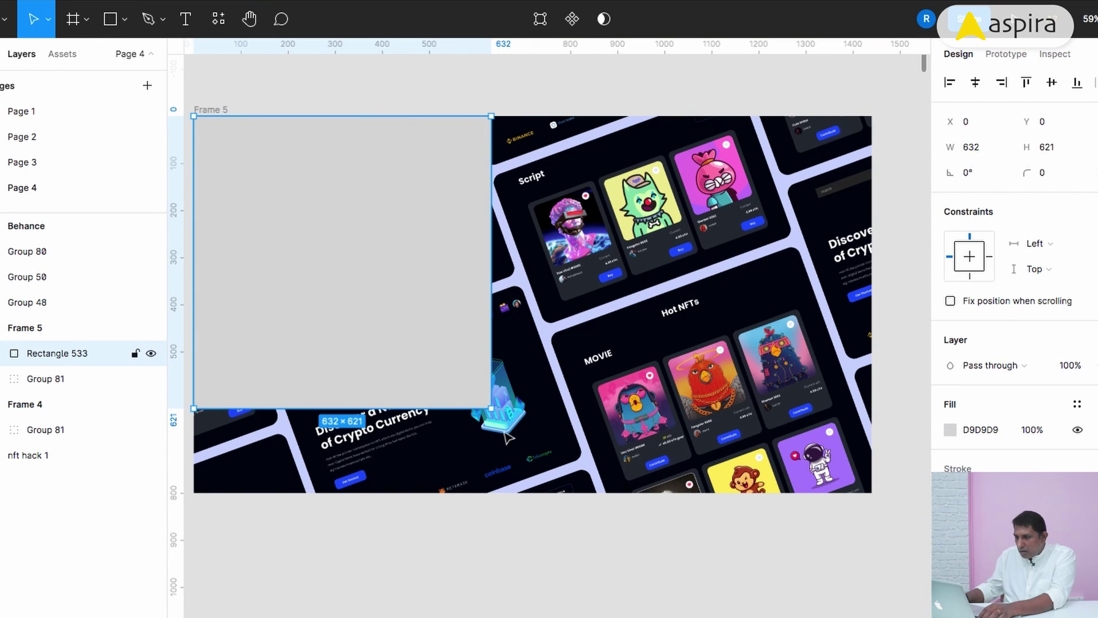
pyautogui.moveTo(421, 469); pyautogui.dragTo(422, 493)
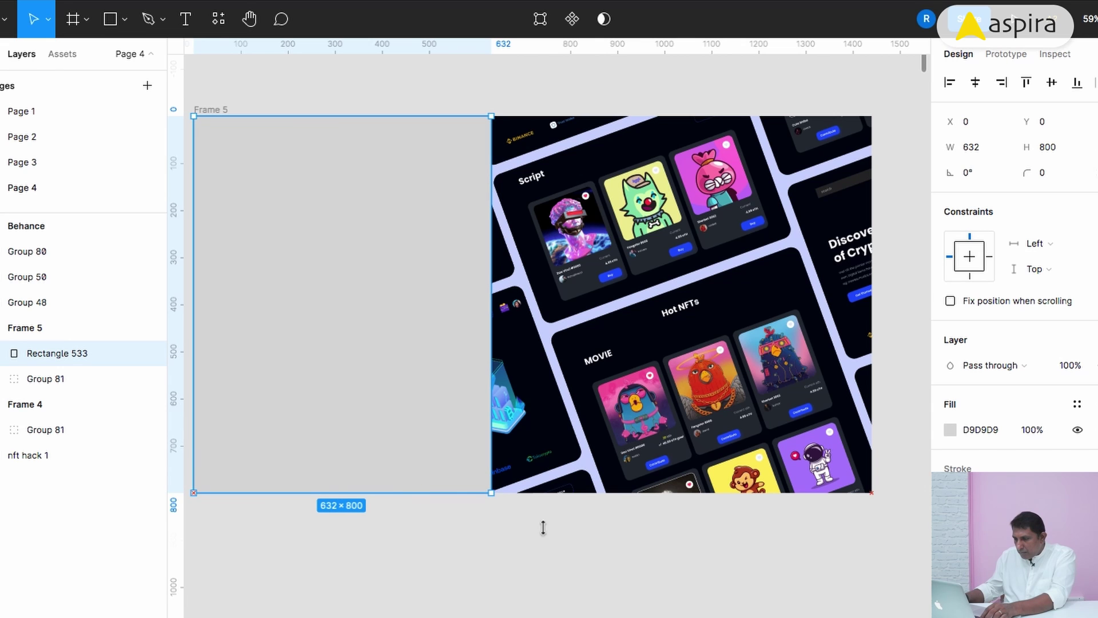
# Fill the rectangle with the collage's light blue, CBD6FE.
pyautogui.press('i')
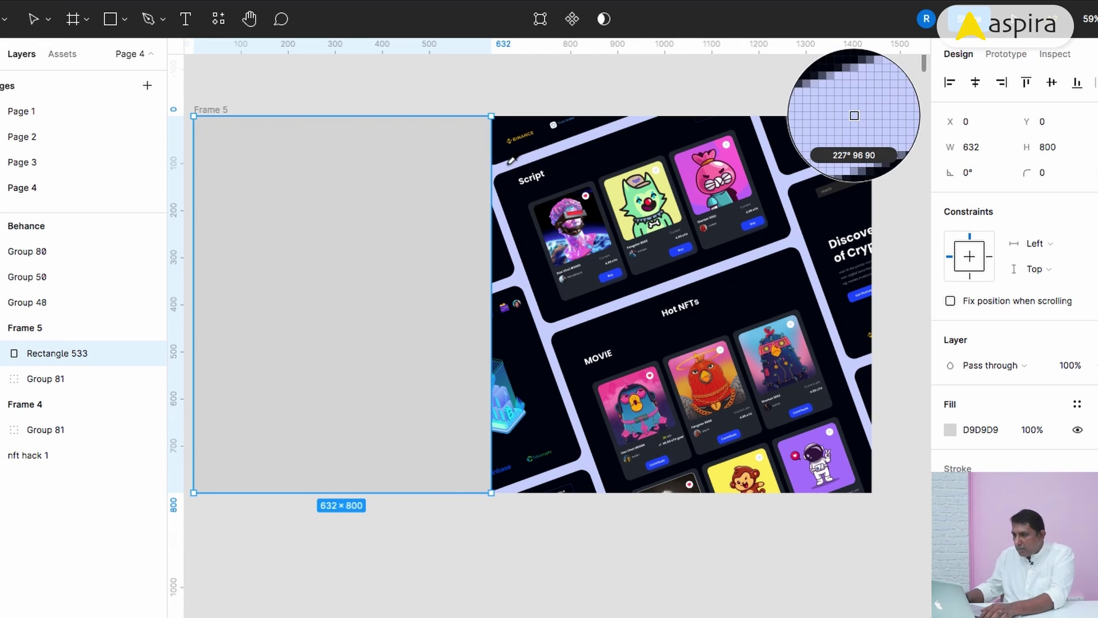
pyautogui.click(854, 116)
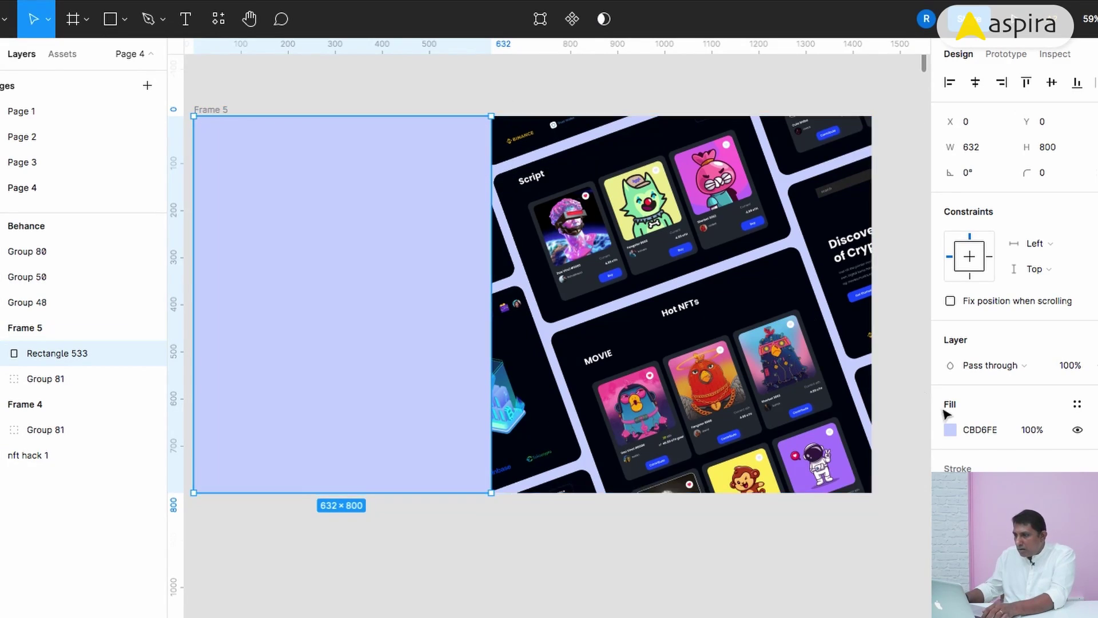
pyautogui.click(950, 430)
# Switch Rectangle 533 to a linear gradient running diagonally from the top-left corner.
pyautogui.click(784, 222)
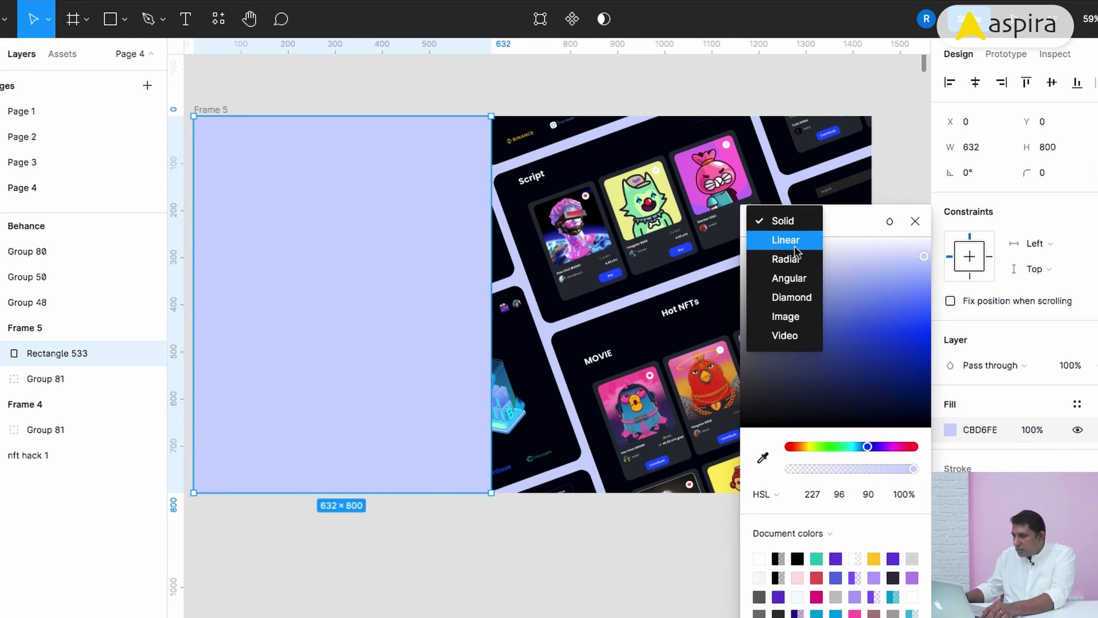
pyautogui.click(794, 246)
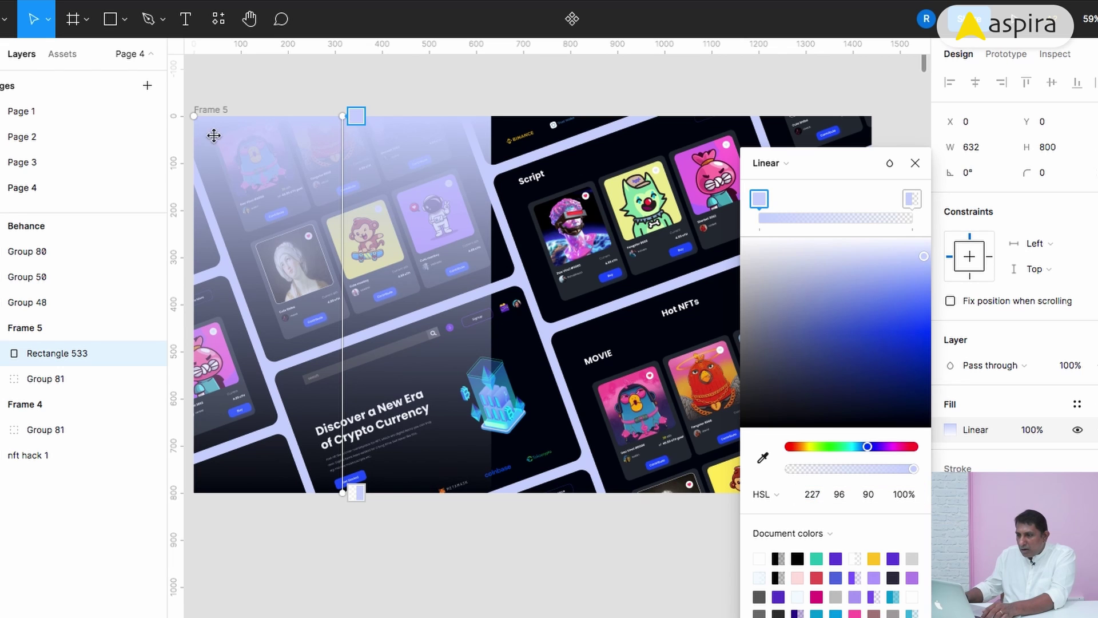
pyautogui.moveTo(356, 116); pyautogui.dragTo(220, 129)
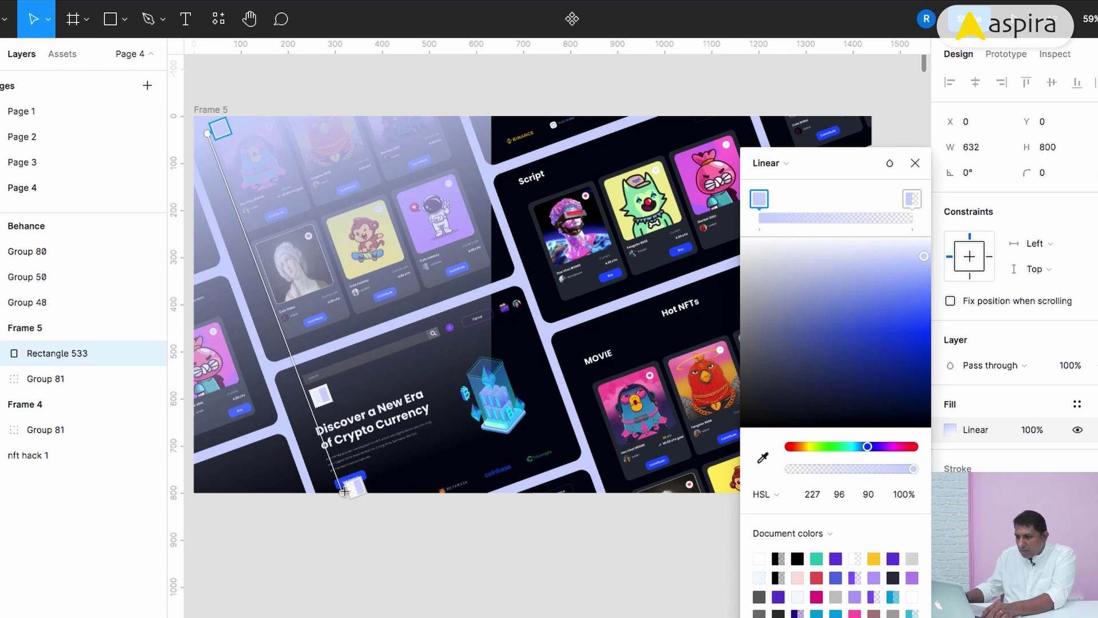
pyautogui.moveTo(399, 349); pyautogui.dragTo(400, 324)
pyautogui.moveTo(373, 275); pyautogui.dragTo(372, 272)
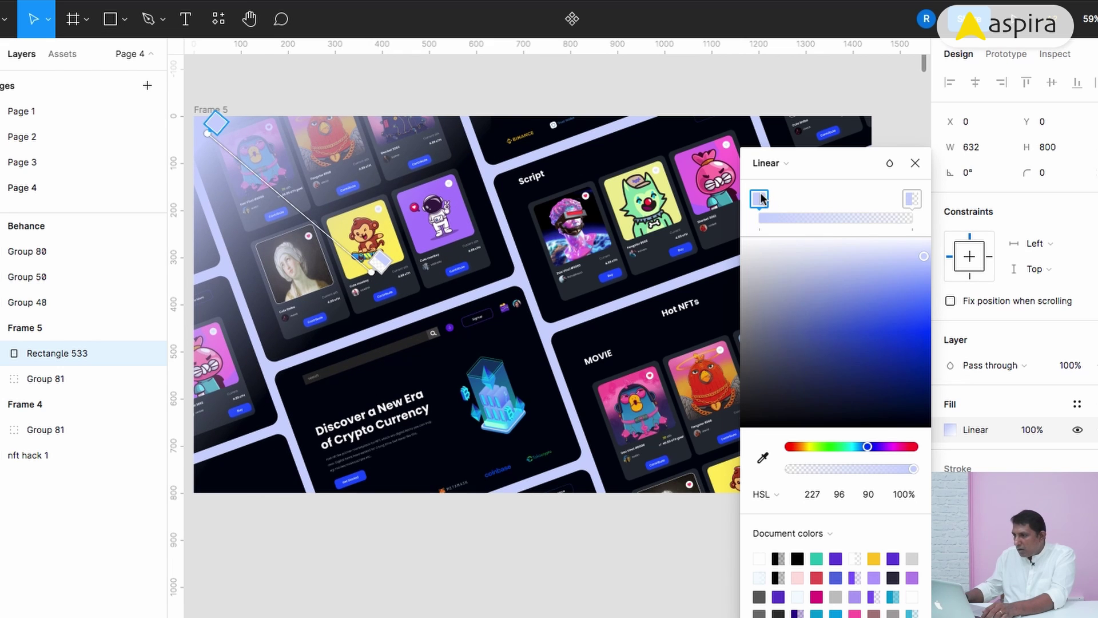
# Make both gradient stops near-black, with the end stop at 0% opacity.
pyautogui.press('i')
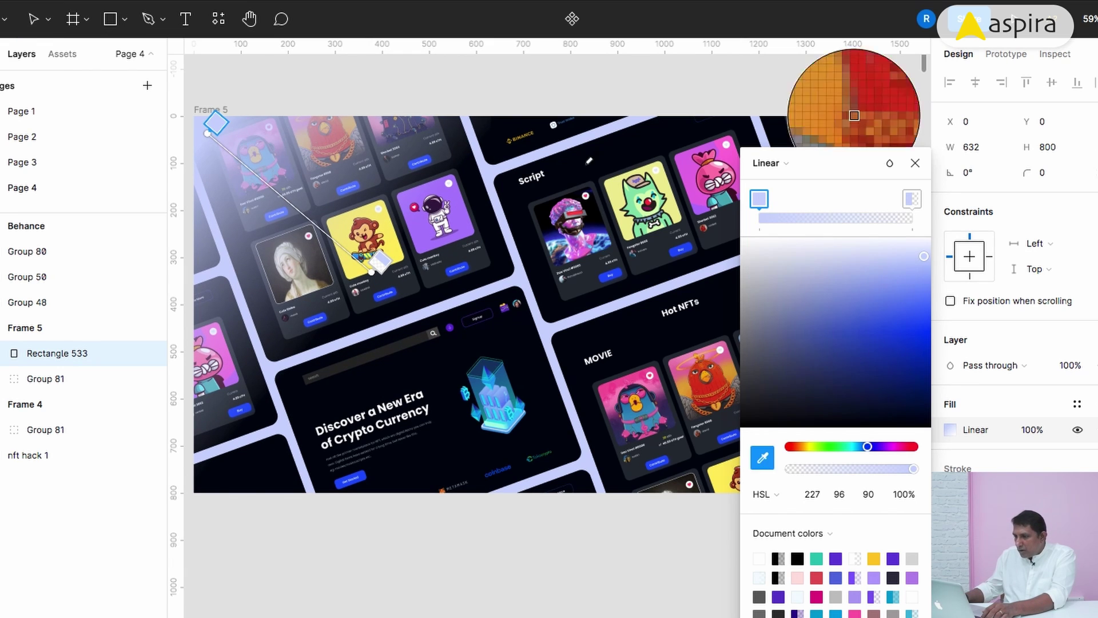
pyautogui.click(854, 115)
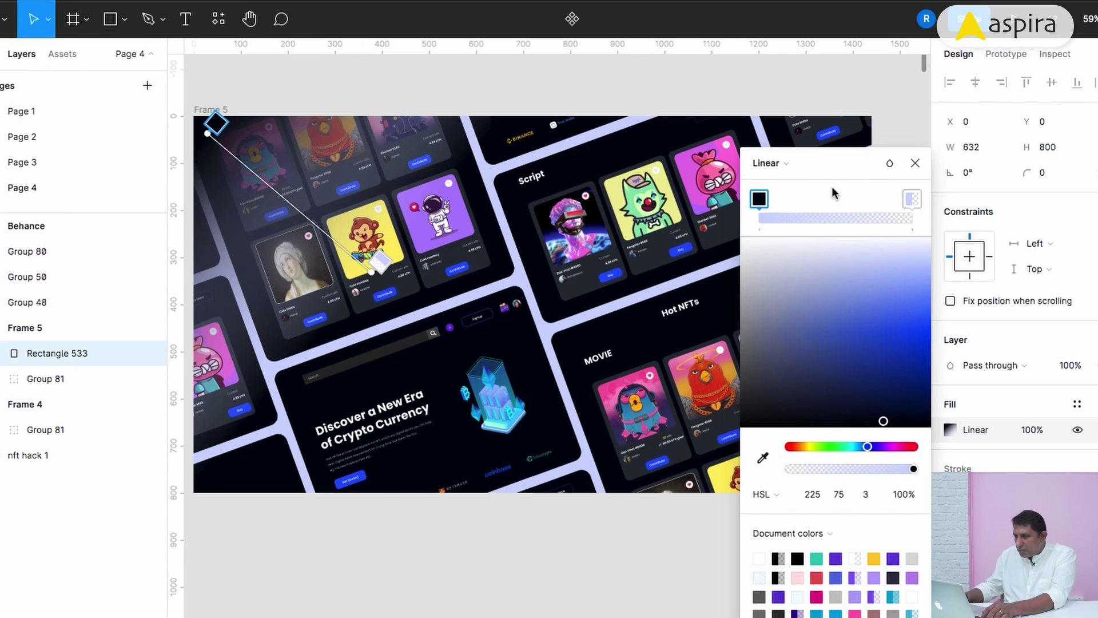
pyautogui.click(912, 199)
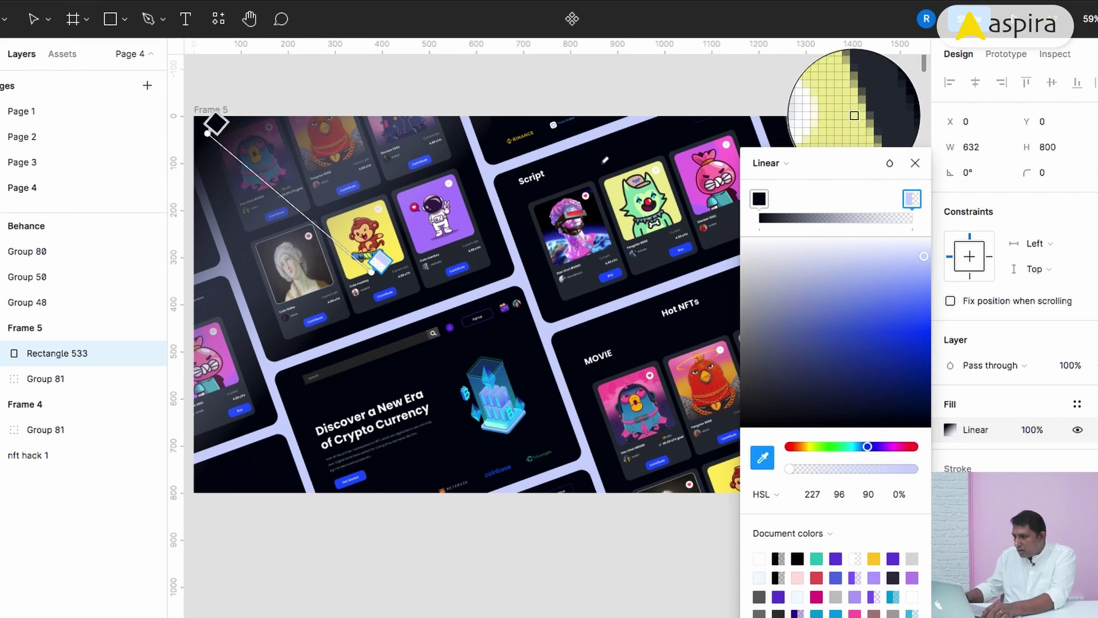
pyautogui.click(901, 502)
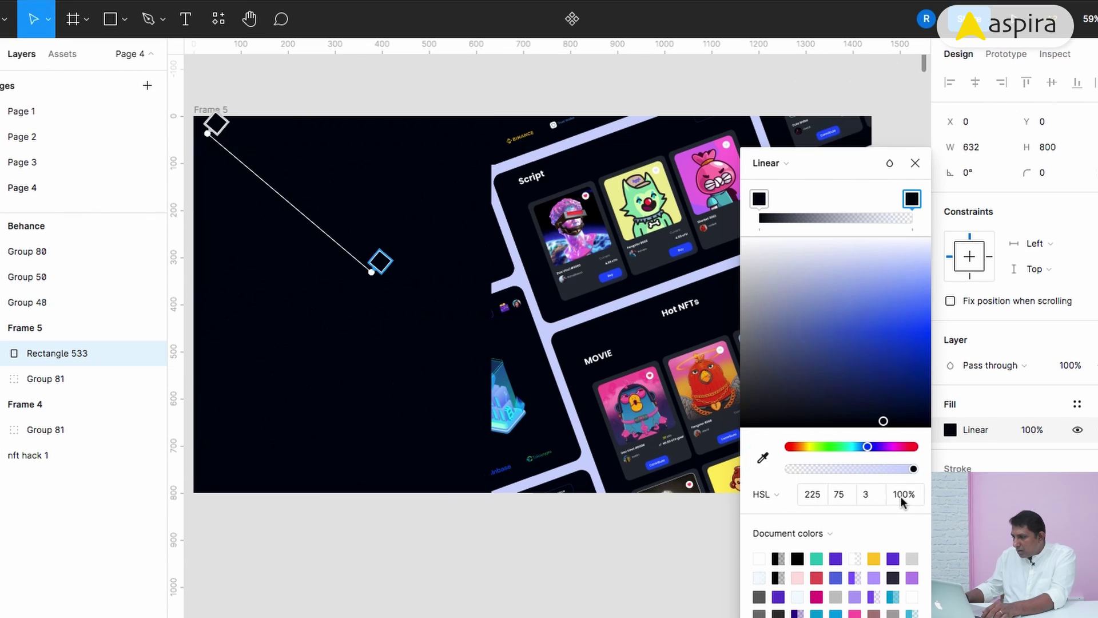
pyautogui.click(899, 495)
pyautogui.write('0')
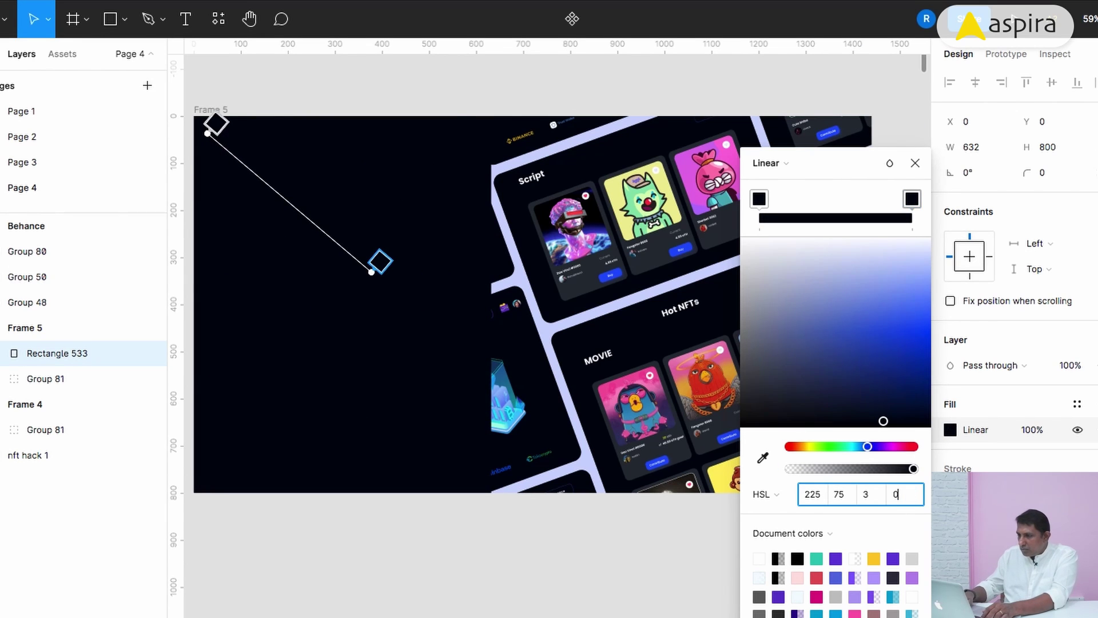
pyautogui.press('Return')
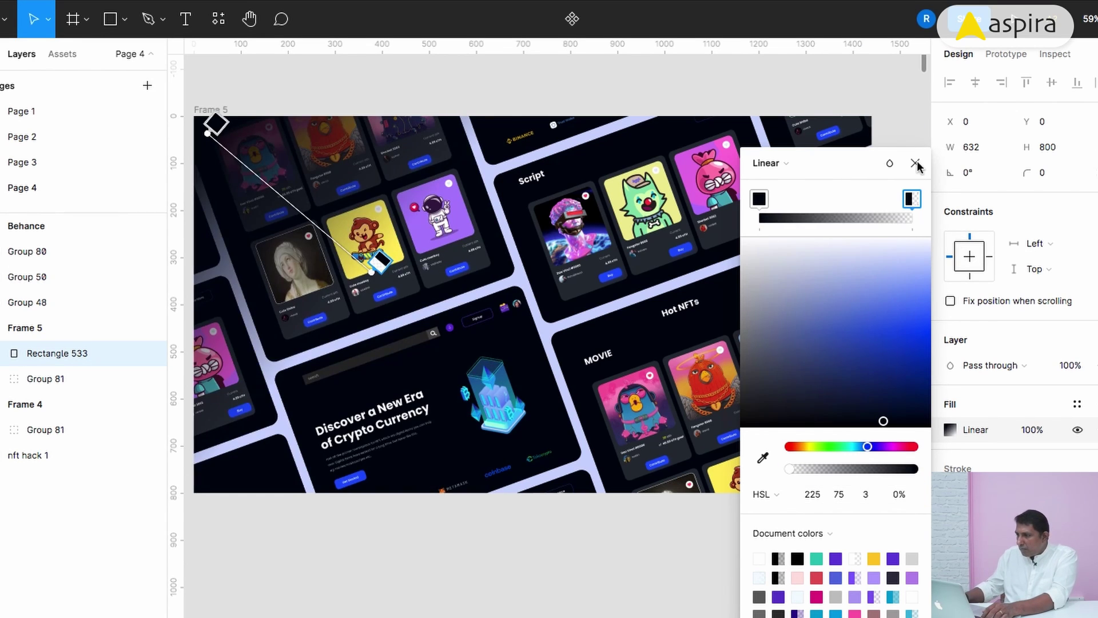
pyautogui.press('Escape')
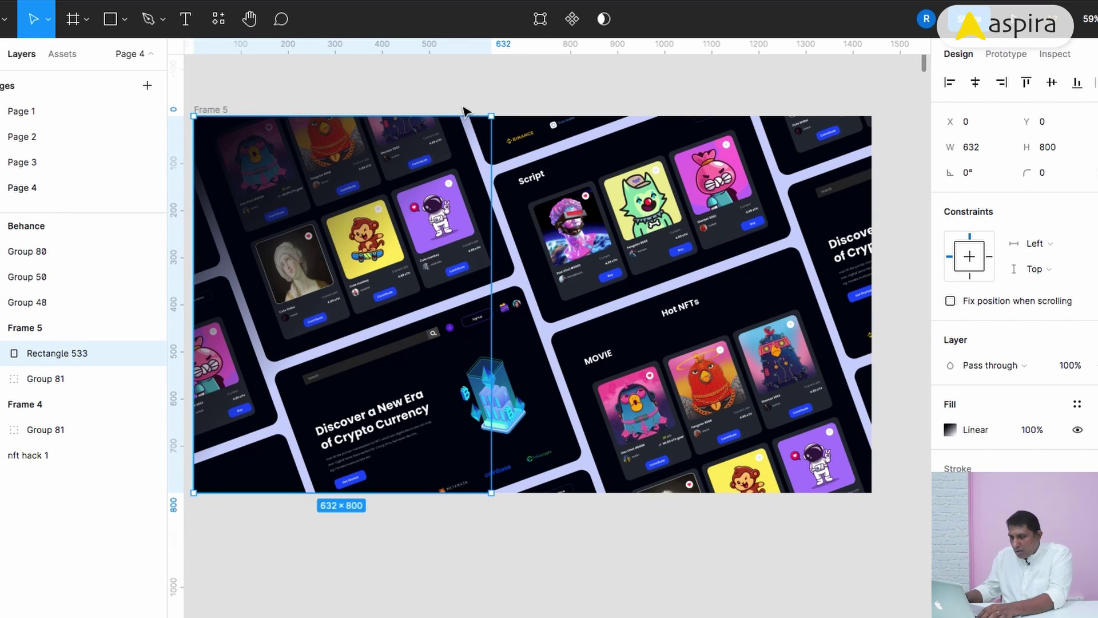
# Duplicate the gradient rectangle, flip it horizontally and vertically, and align it right.
pyautogui.hotkey('ctrl', 'd')
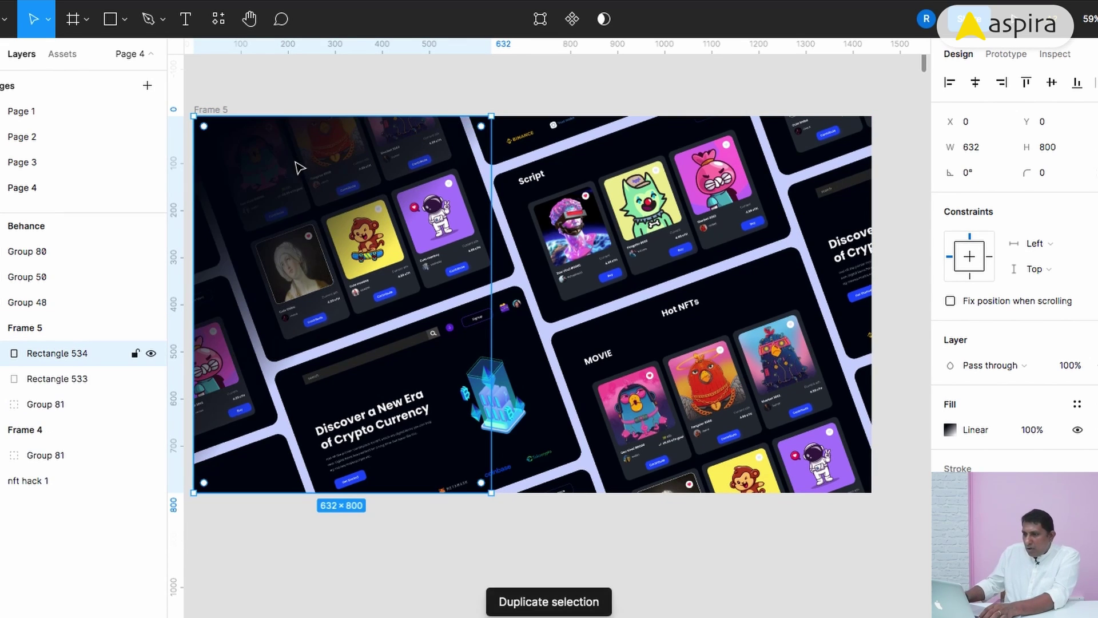
pyautogui.rightClick(297, 149)
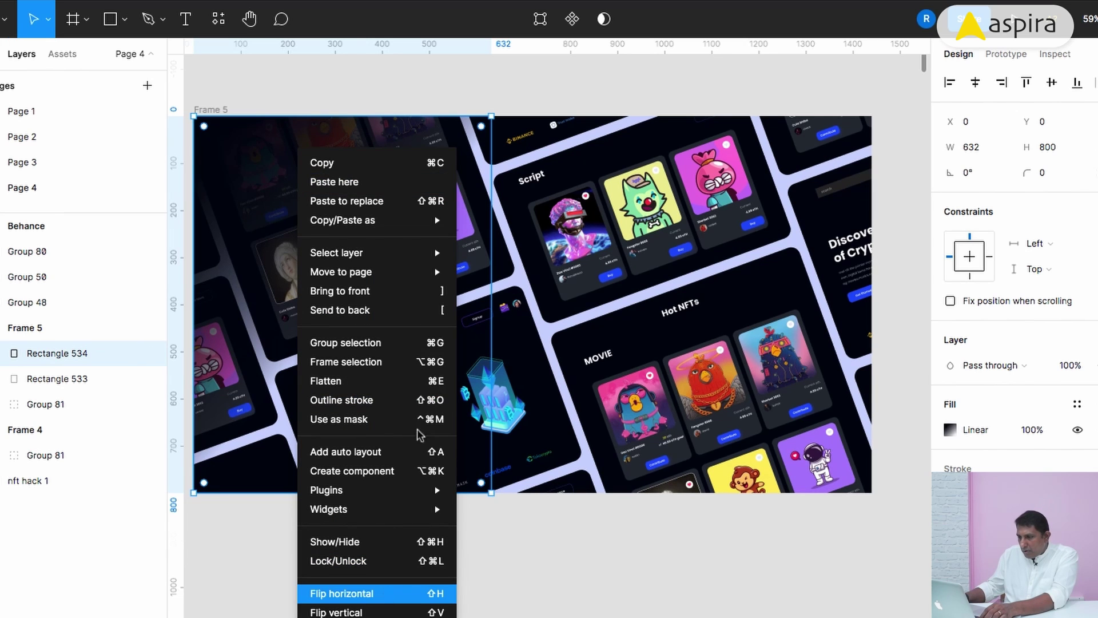
pyautogui.click(383, 595)
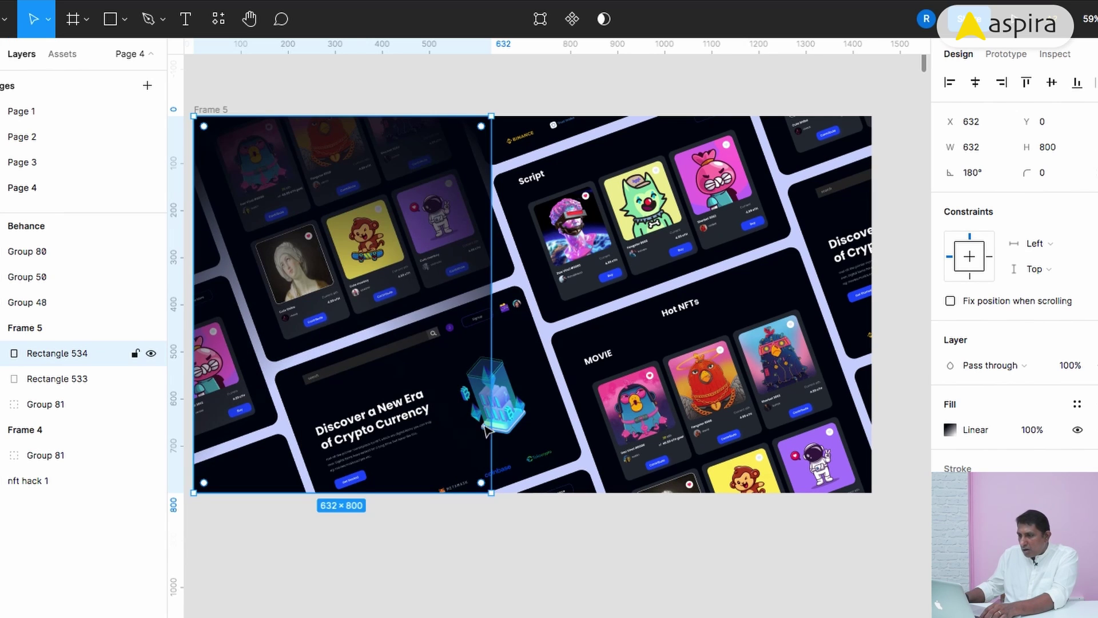
pyautogui.rightClick(437, 190)
pyautogui.click(476, 612)
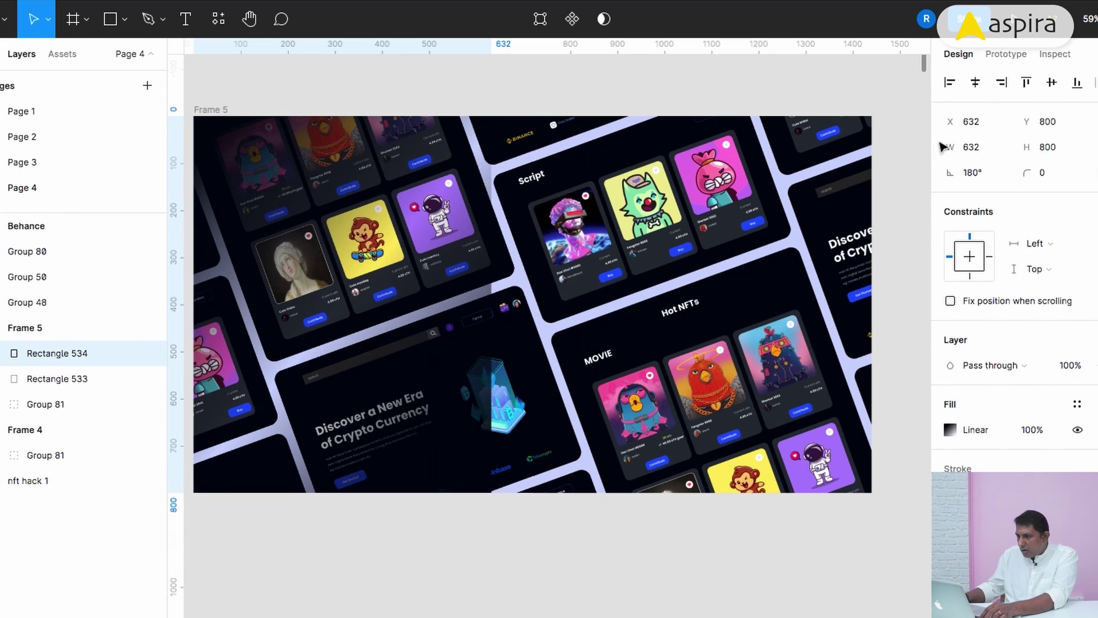
pyautogui.click(1002, 85)
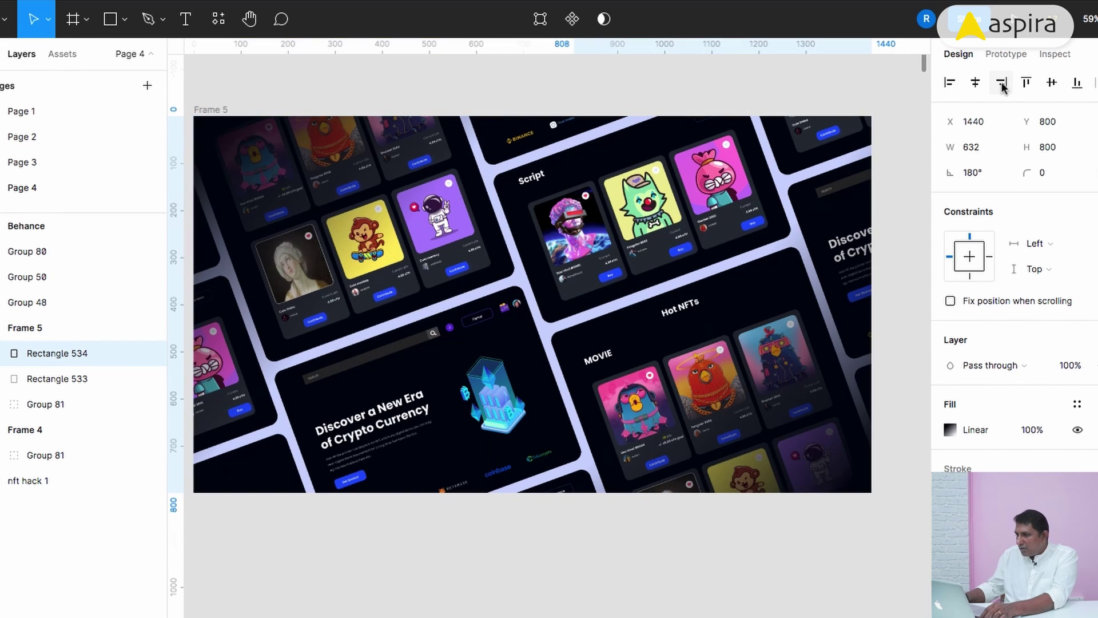
pyautogui.click(587, 93)
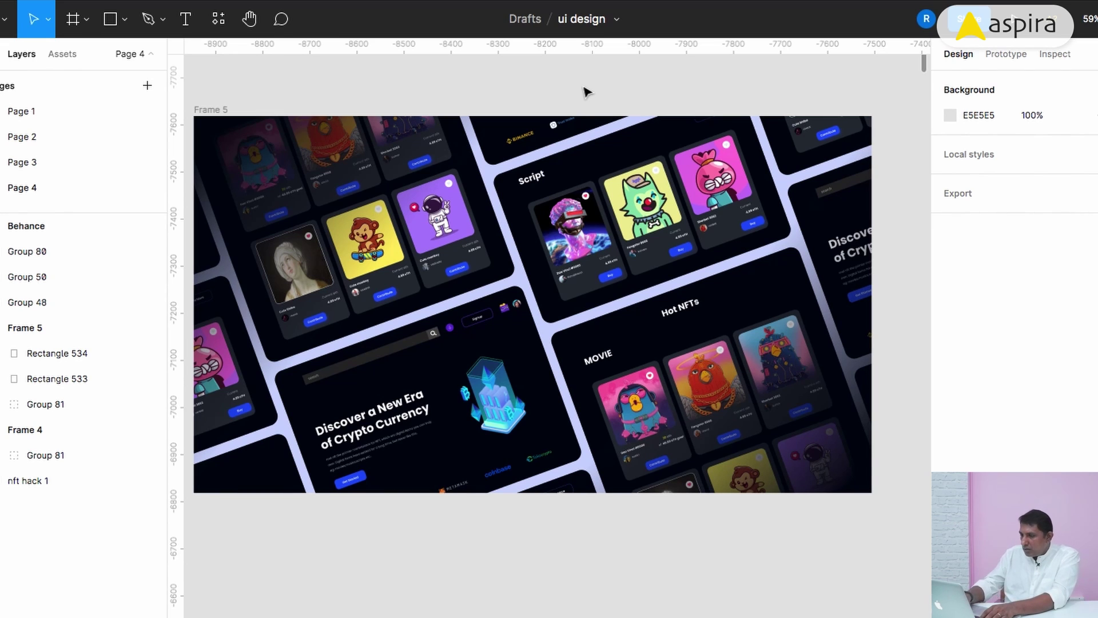
# Change Frame 5's background fill to muted slate blue HSL 227/30/57.
pyautogui.press('-')
pyautogui.press('-')
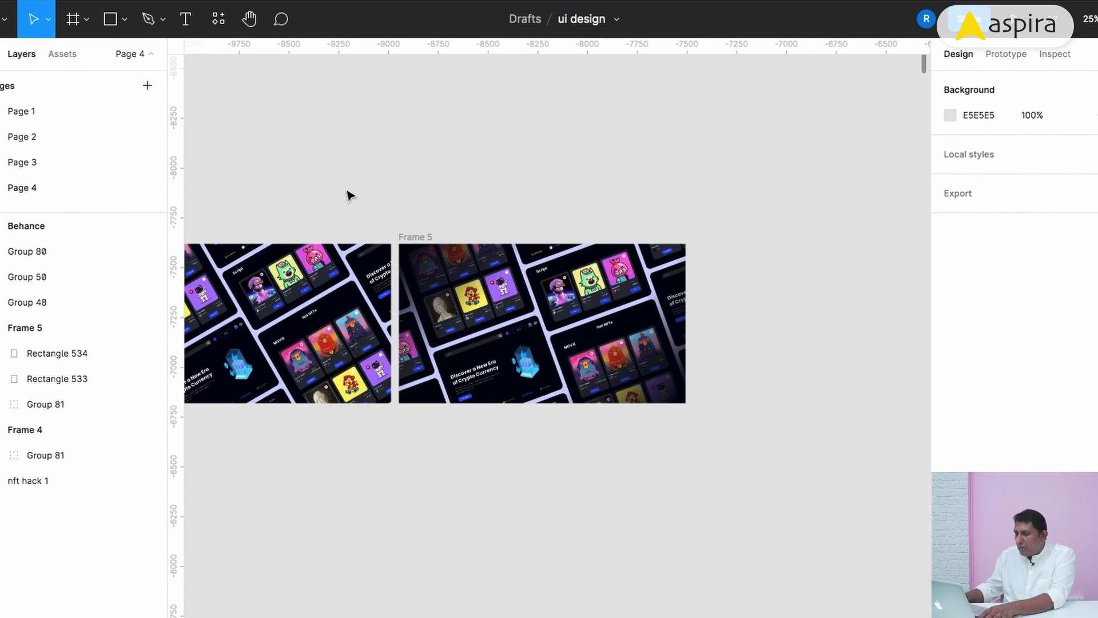
pyautogui.moveTo(447, 236); pyautogui.dragTo(568, 181)
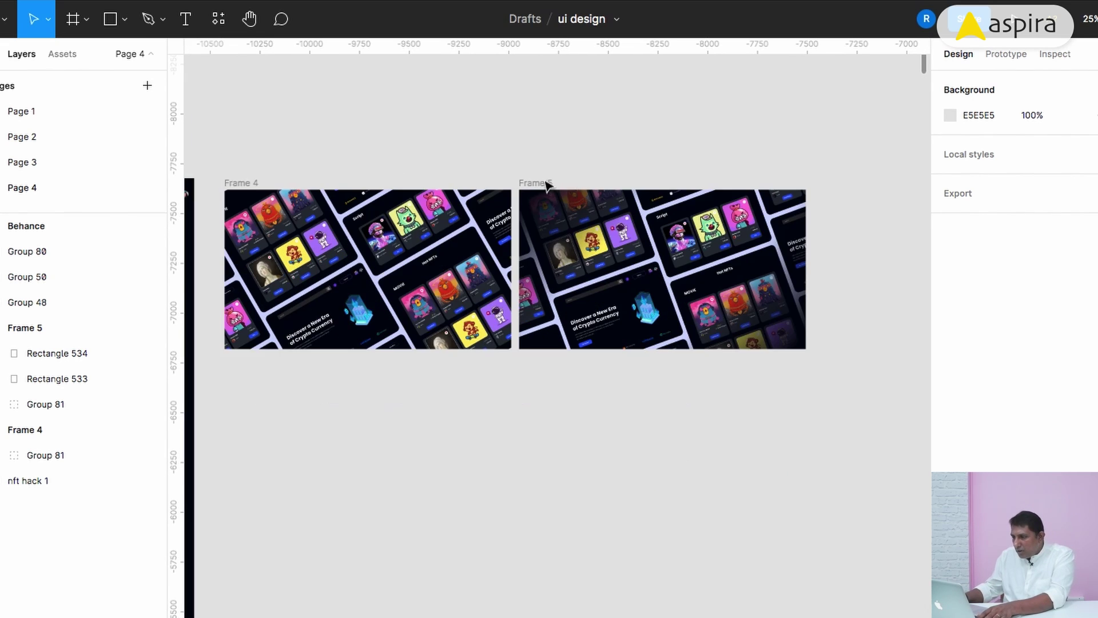
pyautogui.click(544, 183)
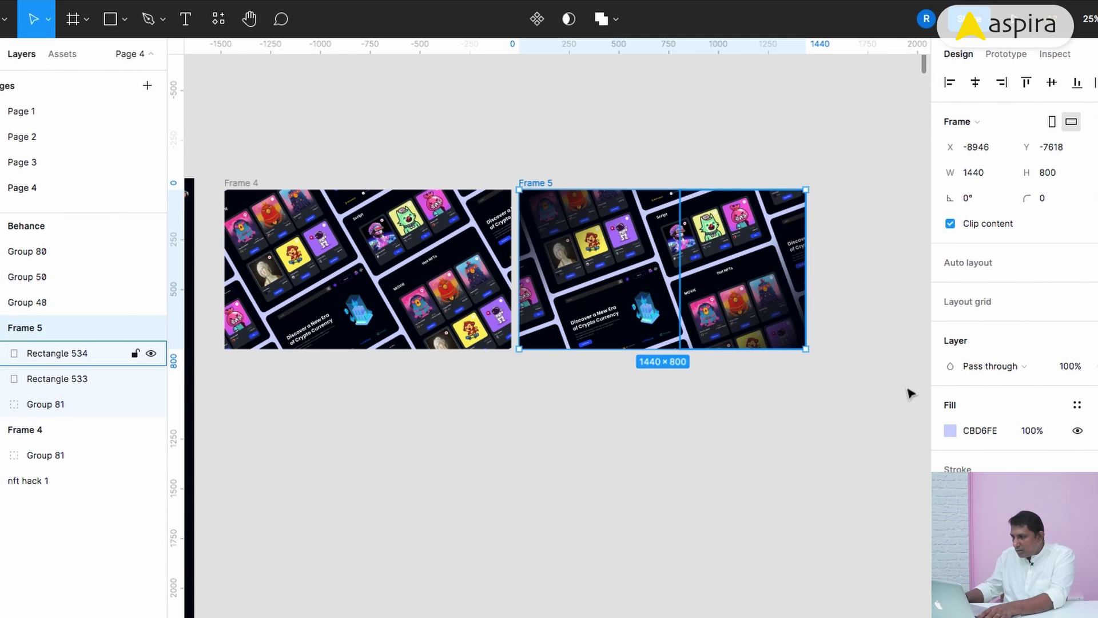
pyautogui.click(950, 430)
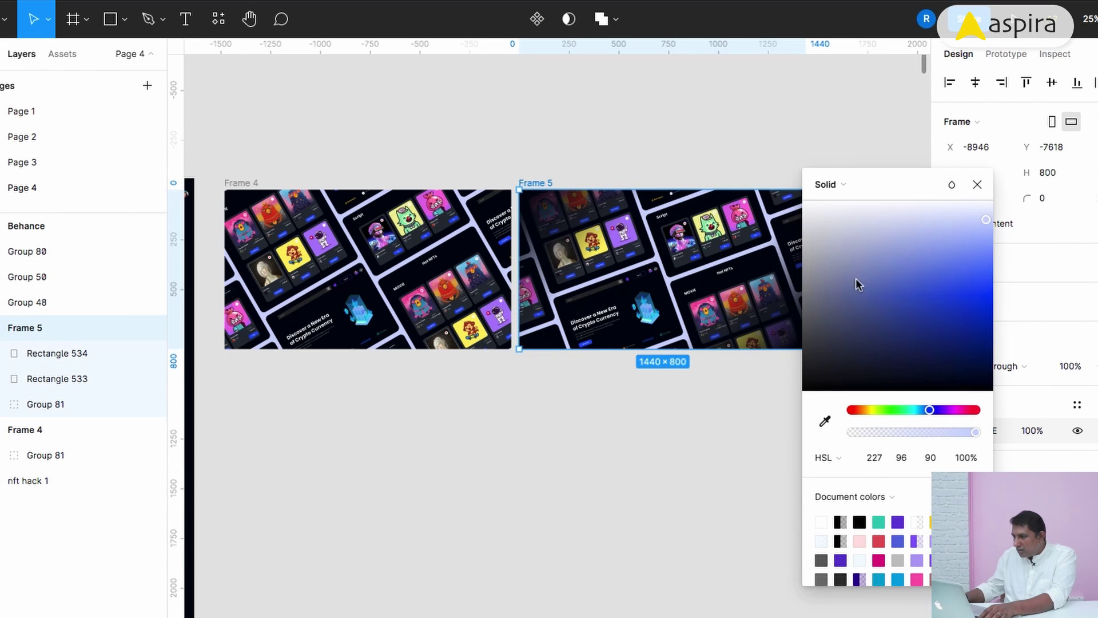
pyautogui.moveTo(860, 286); pyautogui.dragTo(859, 281)
pyautogui.click(535, 147)
pyautogui.click(535, 147)
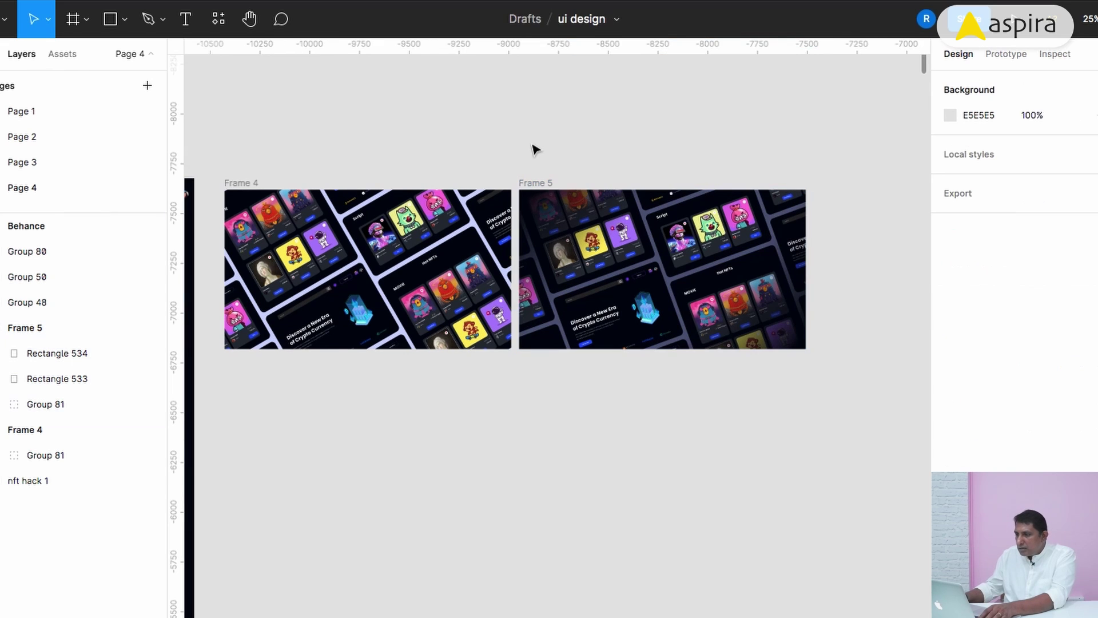